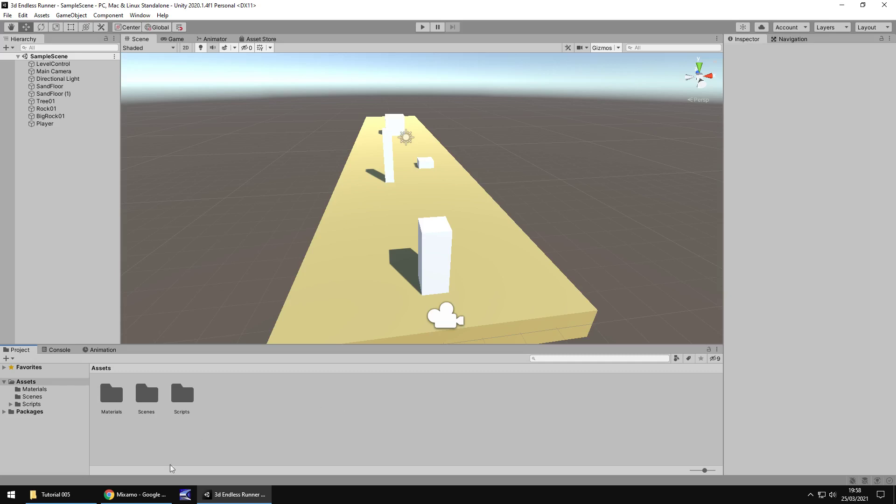
# - Replace Ely with Timmy, picked from page 2 of Mixamo's Characters, as the working character
pyautogui.click(135, 496)
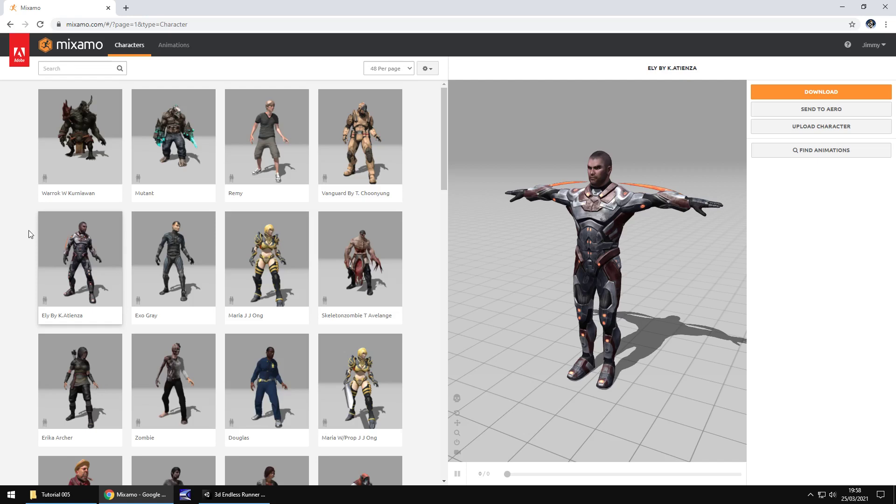
pyautogui.scroll(-10, 96, 248)
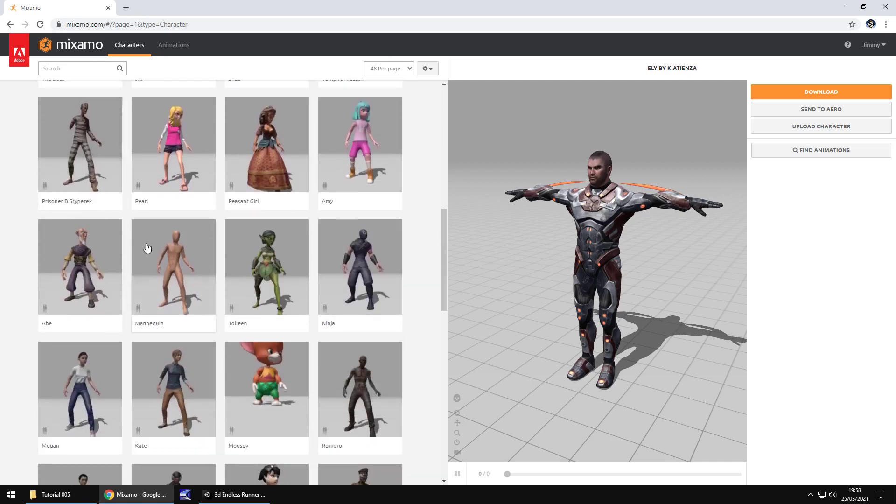
pyautogui.scroll(-8, 147, 247)
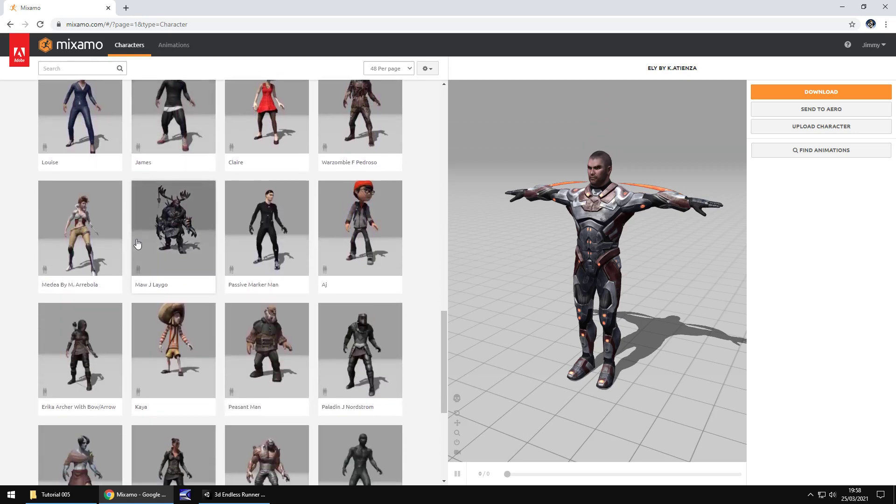
pyautogui.scroll(-5, 138, 244)
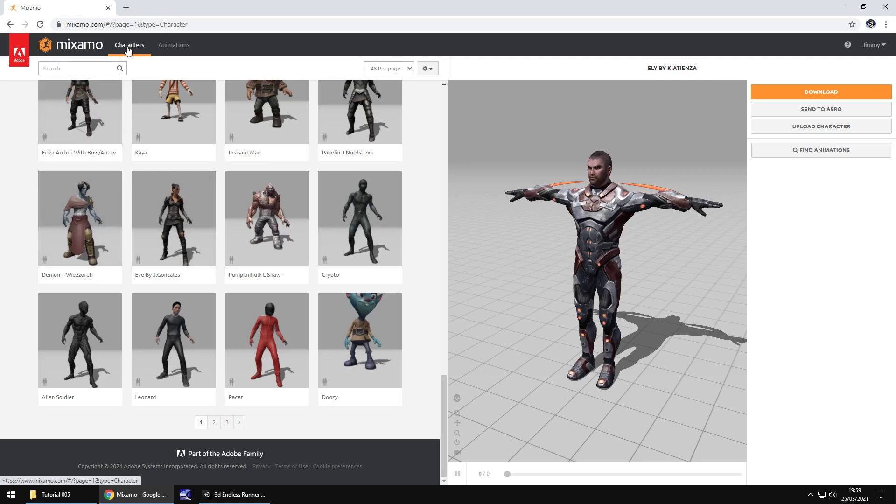
pyautogui.click(214, 422)
pyautogui.scroll(-7, 110, 231)
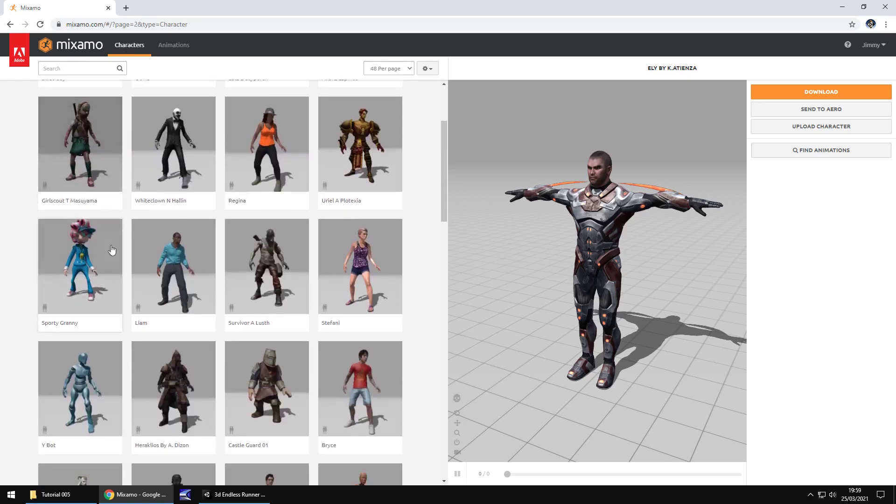
pyautogui.scroll(-7, 104, 256)
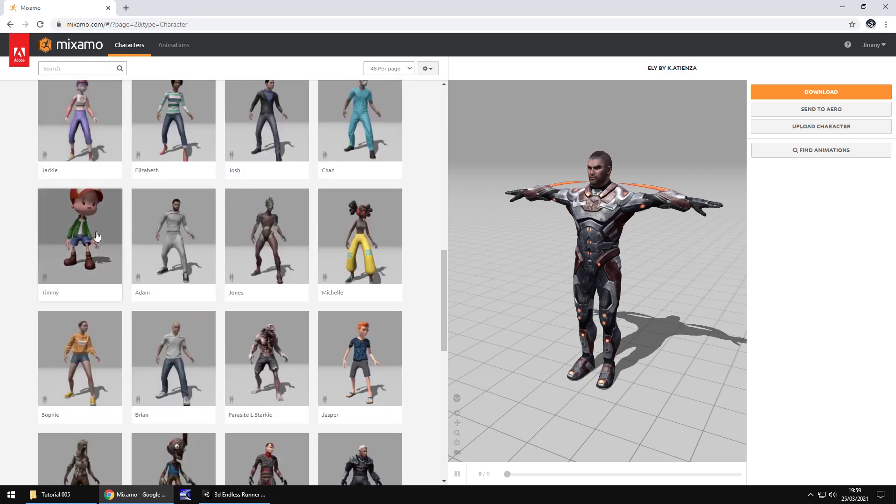
pyautogui.click(92, 229)
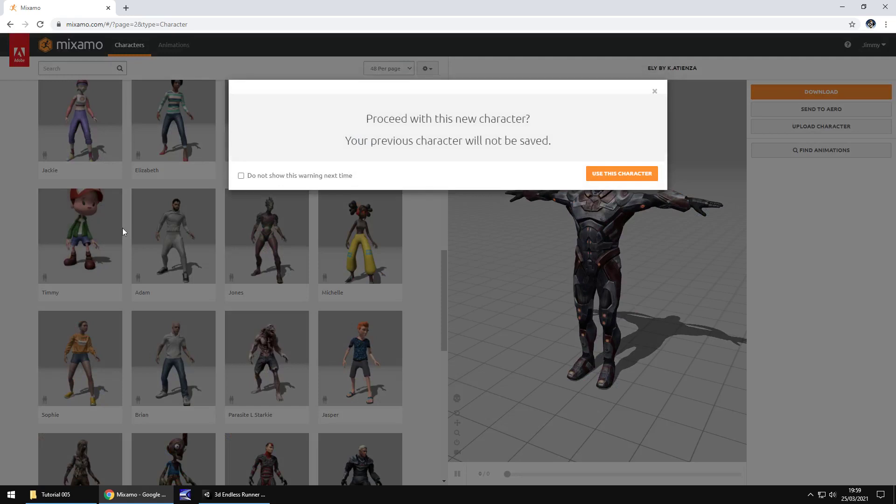
pyautogui.click(616, 174)
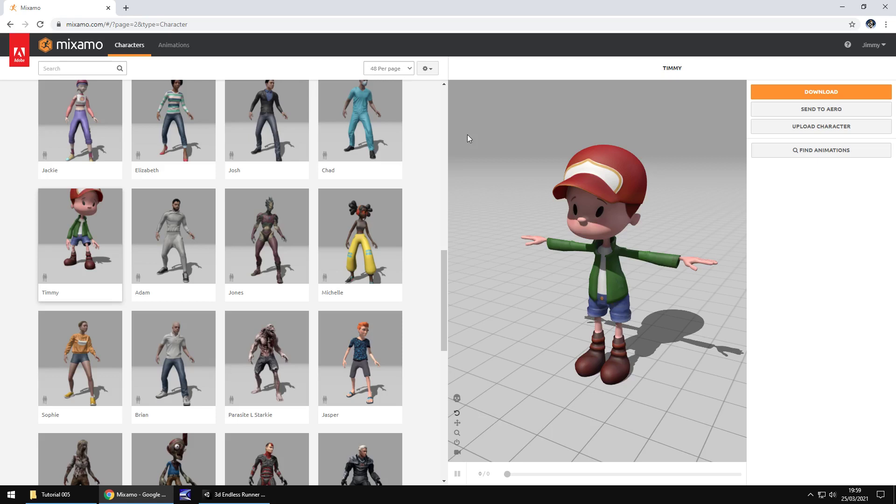
# - Preview the Defeated and then the Reaction animations on Timmy
pyautogui.click(170, 46)
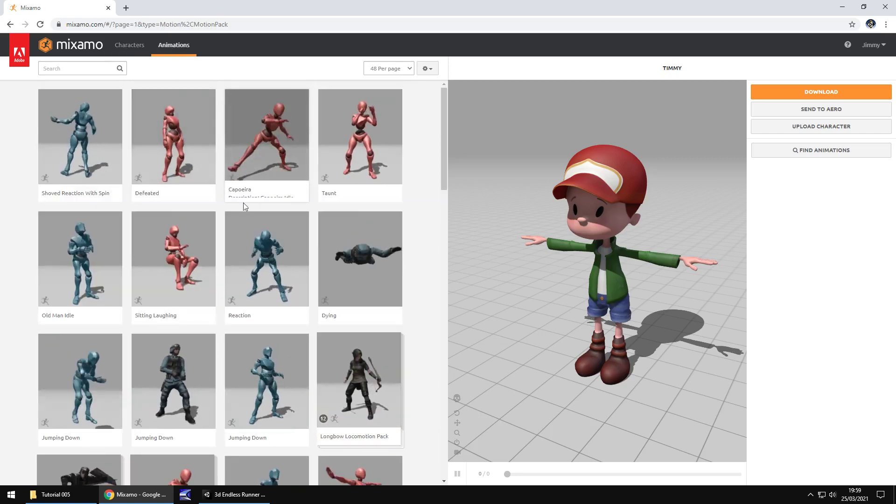
pyautogui.click(167, 149)
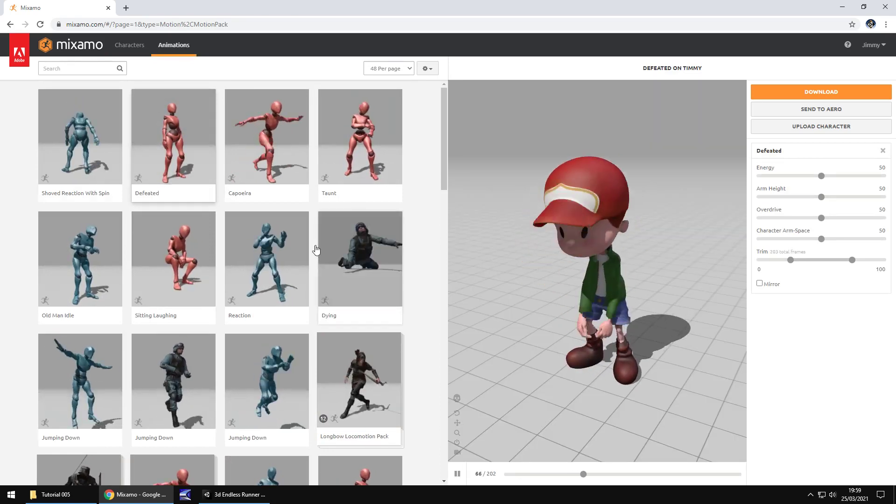
pyautogui.click(269, 251)
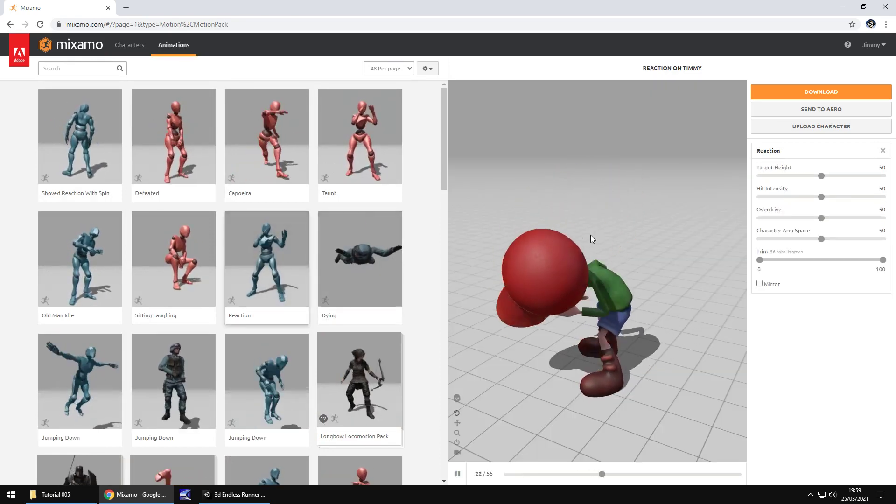
# - Search the animations for 'run' and browse the 365 results
pyautogui.click(89, 69)
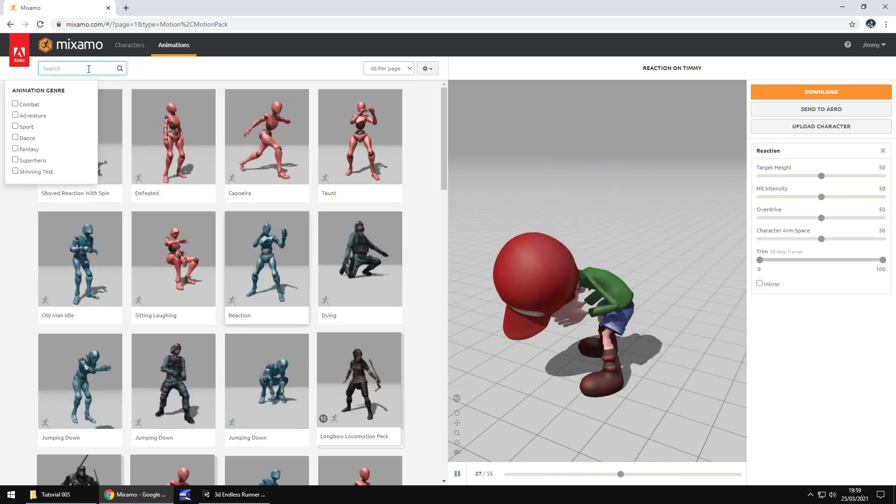
pyautogui.write('run')
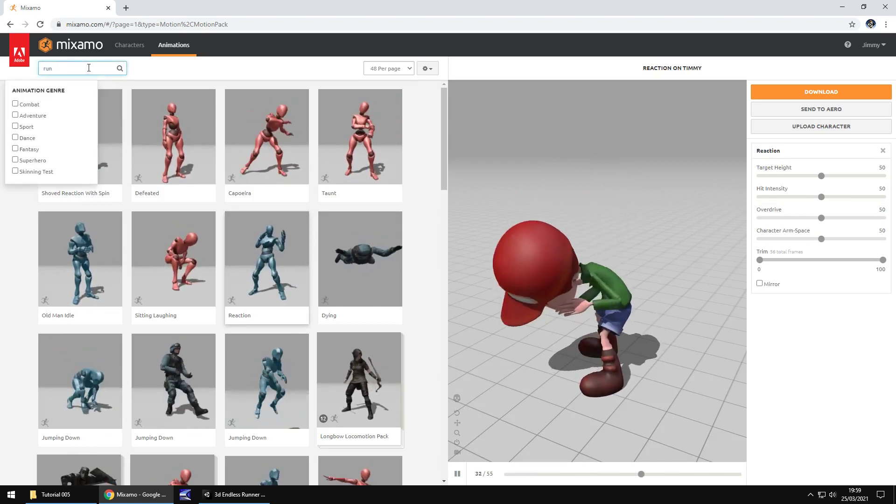
pyautogui.press('Return')
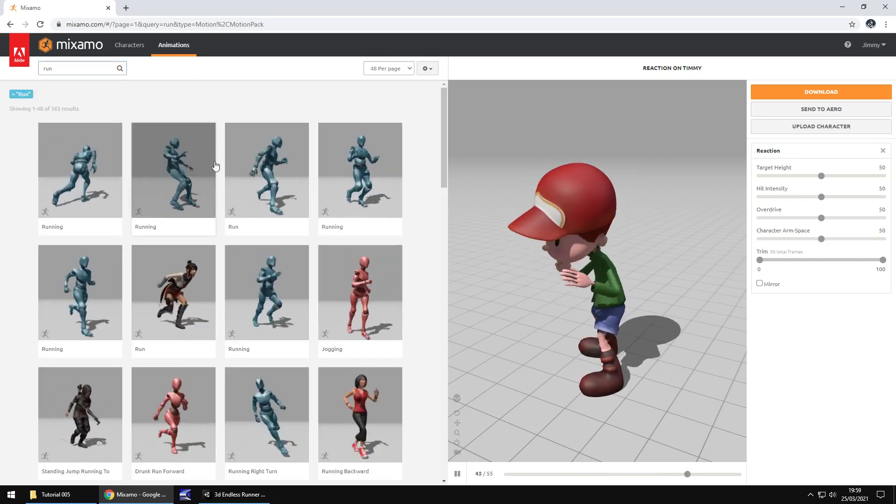
pyautogui.scroll(-2, 233, 204)
pyautogui.scroll(-7, 232, 204)
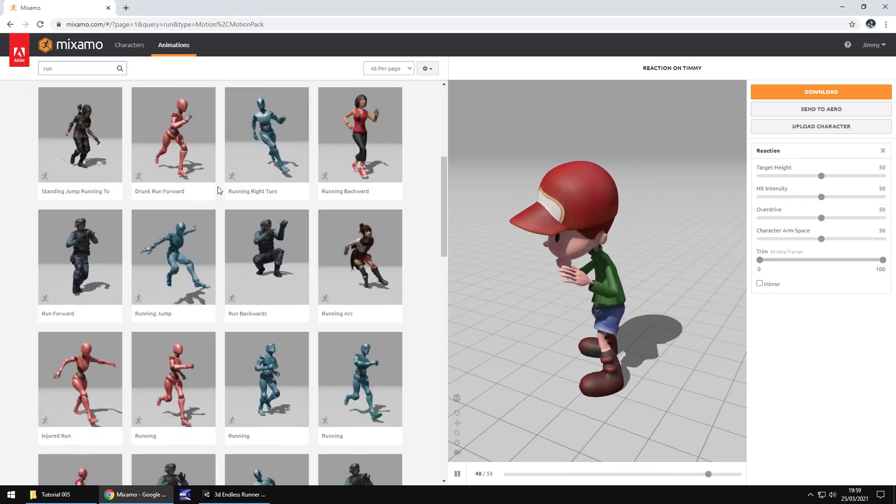
pyautogui.scroll(-1, 243, 204)
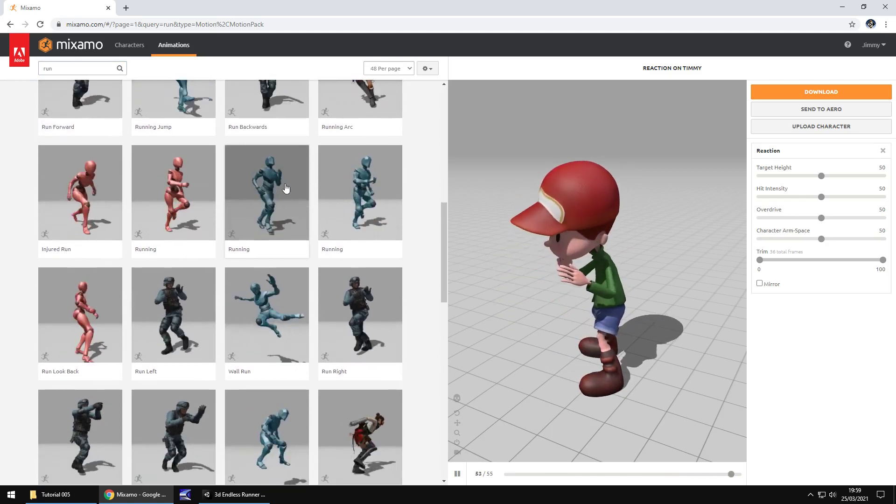
pyautogui.scroll(-4, 203, 192)
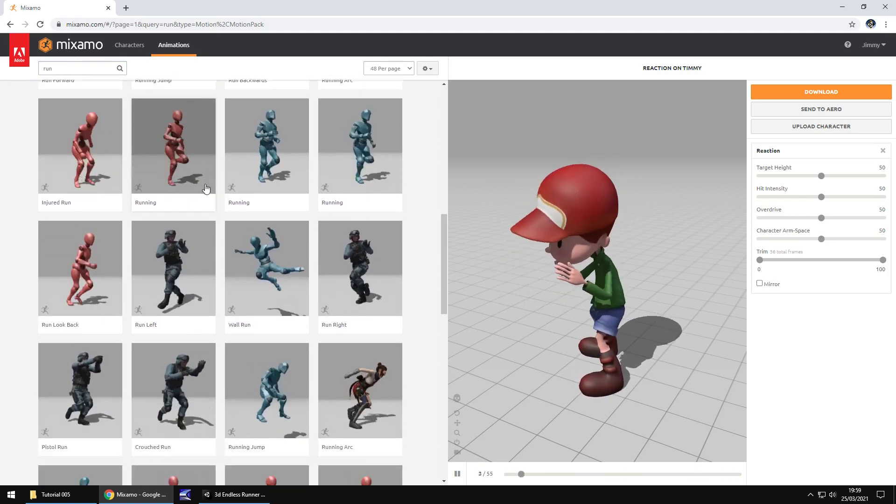
pyautogui.scroll(-8, 207, 190)
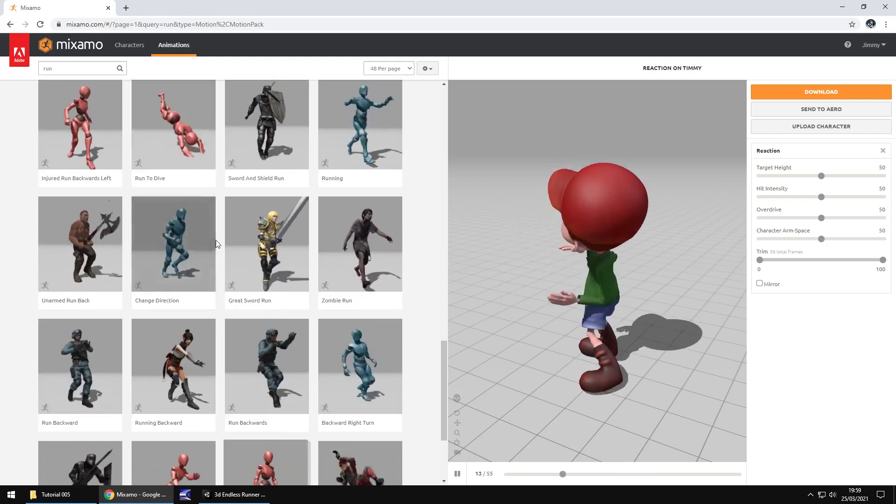
pyautogui.scroll(10, 216, 235)
pyautogui.scroll(4, 215, 222)
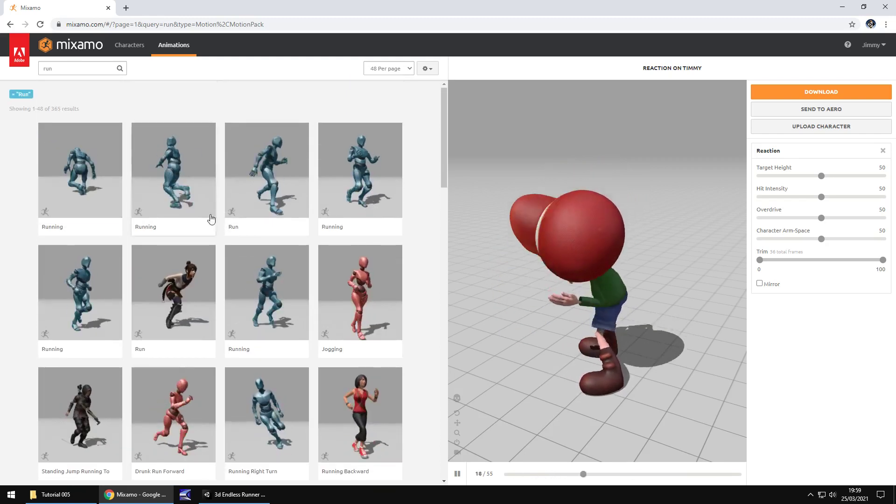
# - Search 'standard run', apply Standard Run to Timmy and enable In Place
pyautogui.click(42, 70)
pyautogui.press('BackSpace')
pyautogui.press('BackSpace')
pyautogui.press('BackSpace')
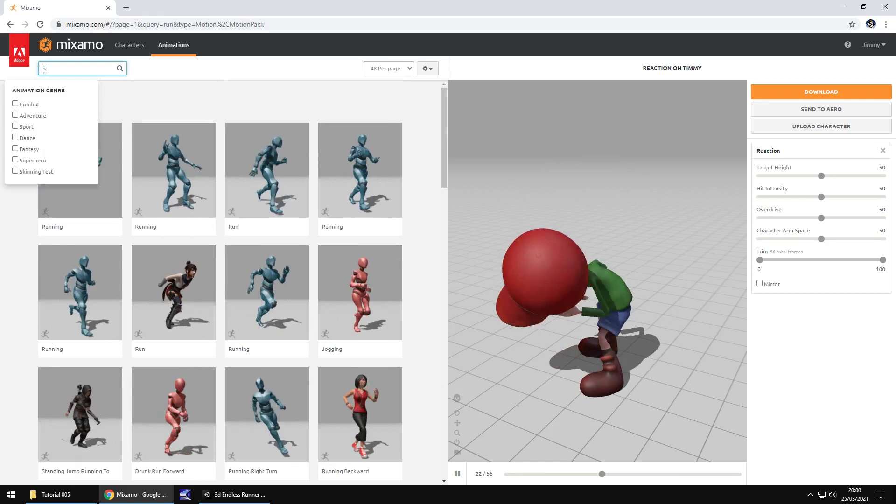
pyautogui.write('stand')
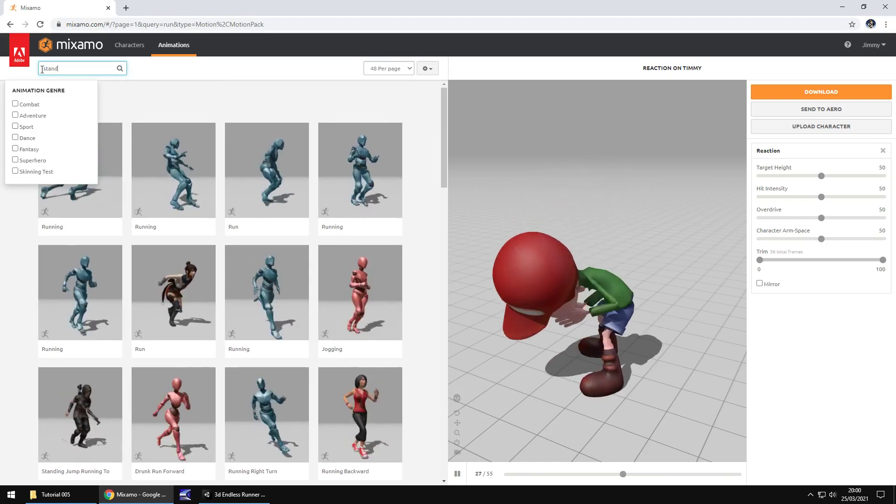
pyautogui.write('ard run')
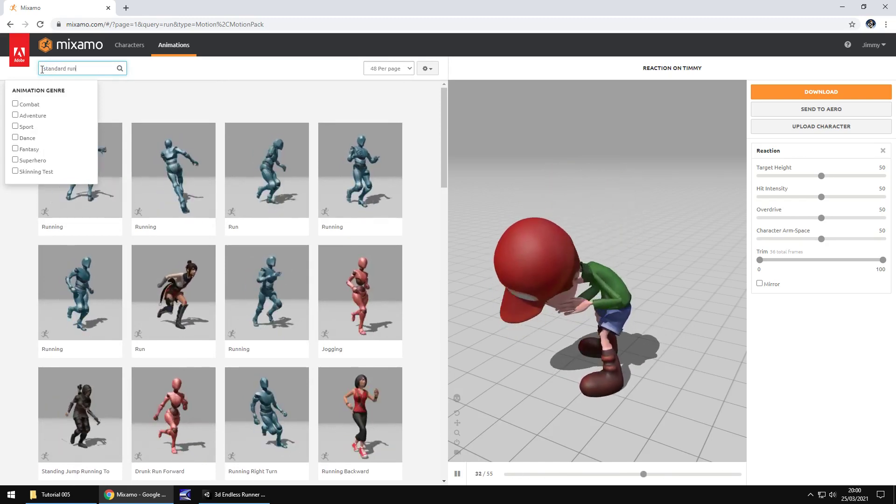
pyautogui.press('Return')
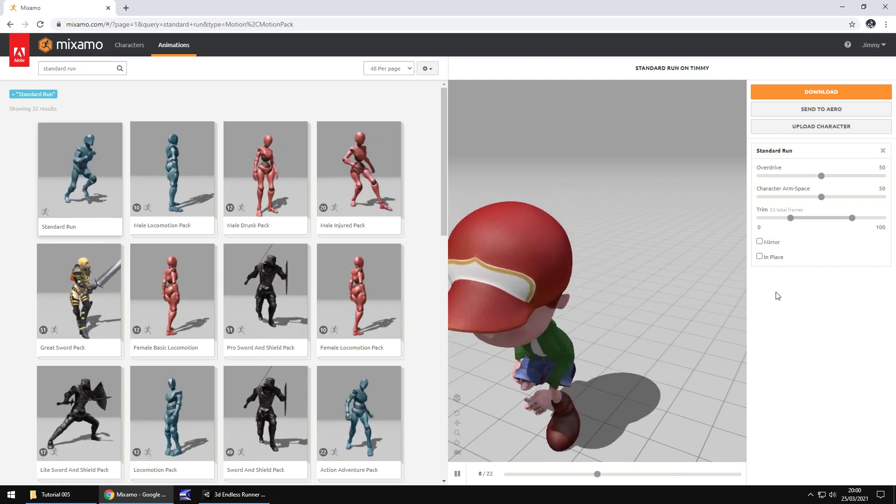
pyautogui.click(759, 256)
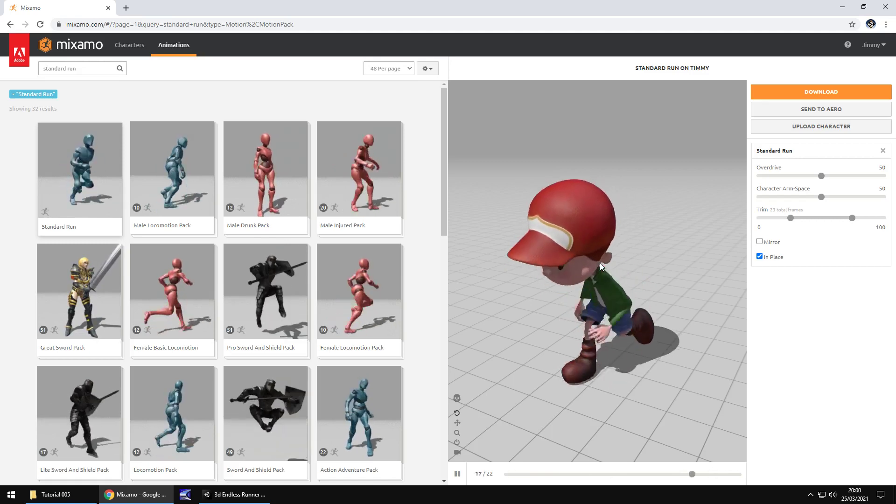
# - Download the in-place Standard Run animation in Collada (.dae) format
pyautogui.click(821, 89)
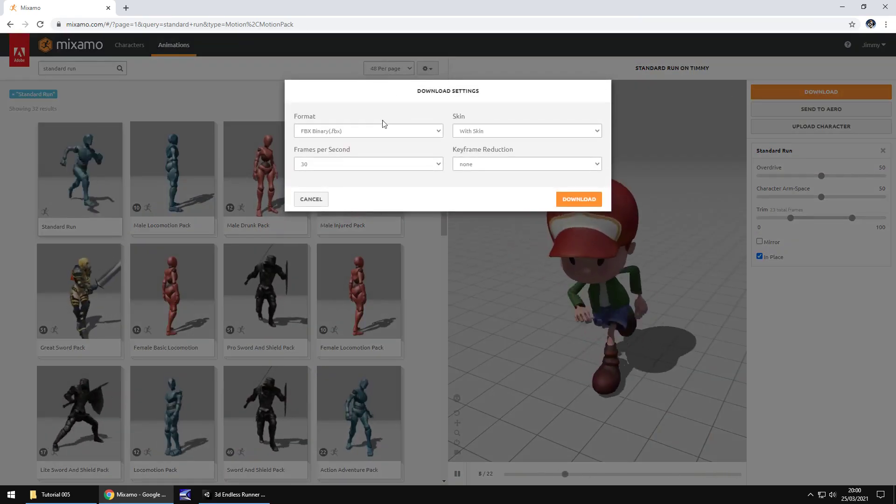
pyautogui.click(351, 131)
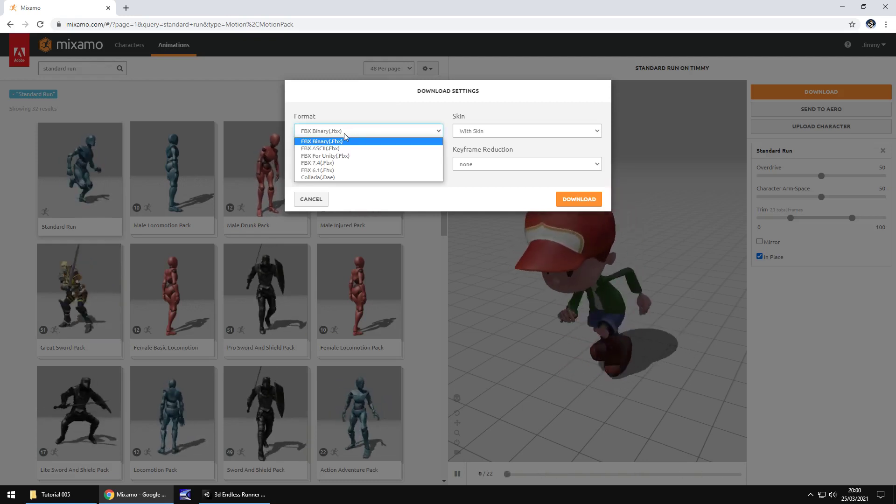
pyautogui.click(325, 178)
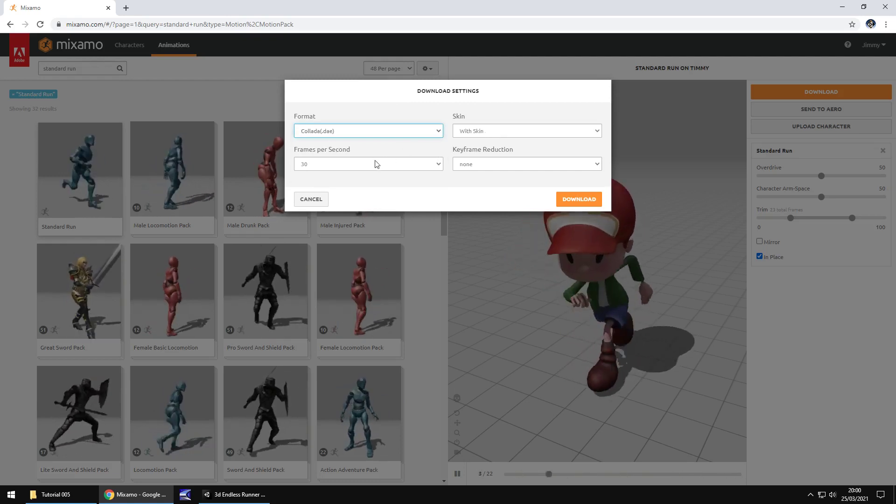
pyautogui.click(585, 198)
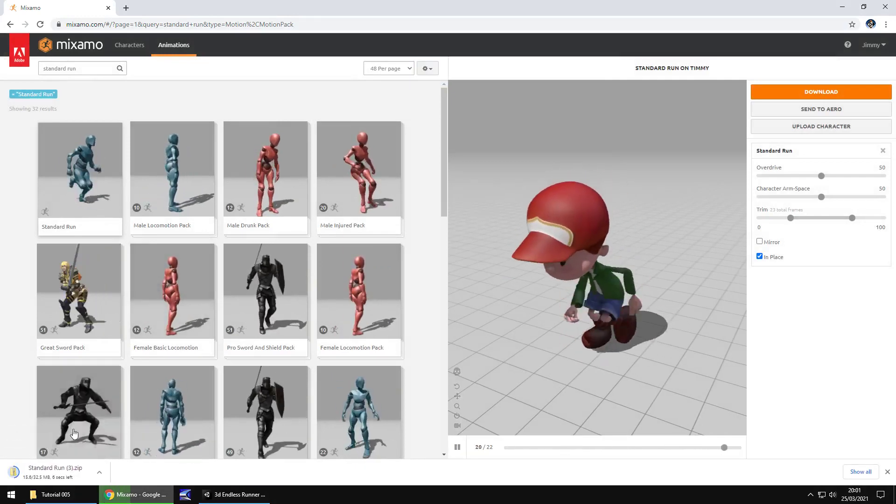
# - Open the empty Timmy folder and the downloaded Standard Run (3) zip
pyautogui.hotkey('alt', 'Tab')
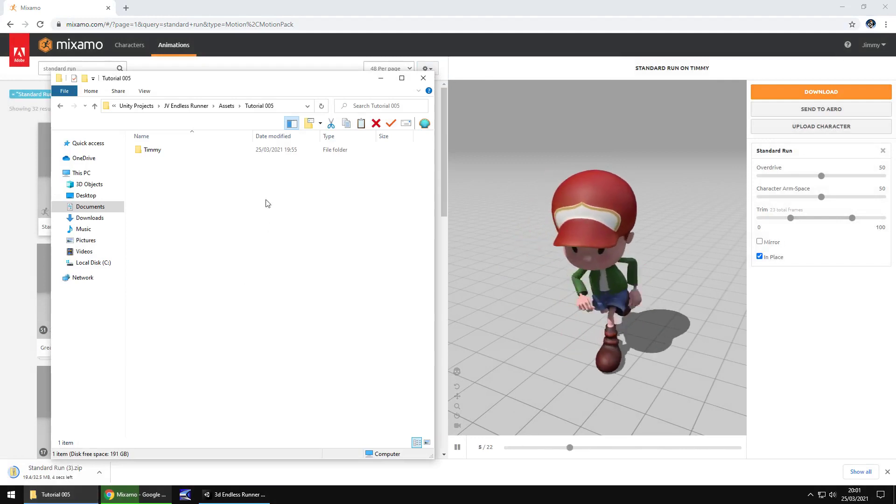
pyautogui.doubleClick(153, 150)
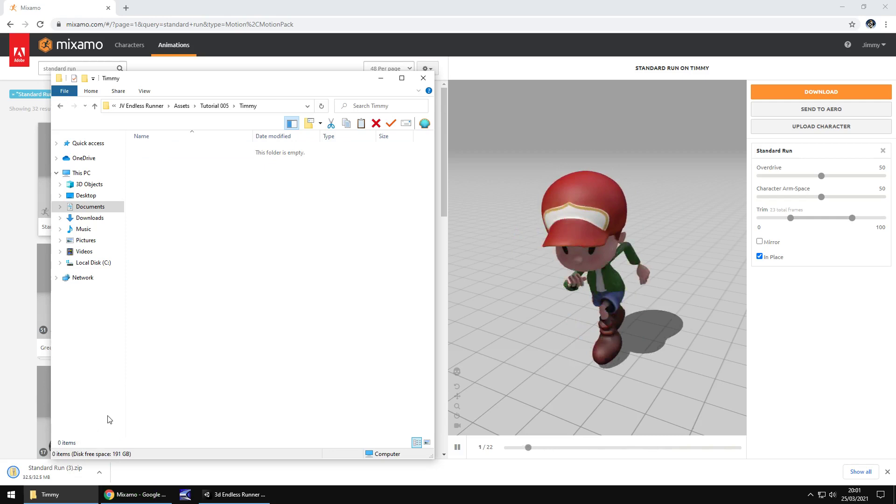
pyautogui.click(53, 477)
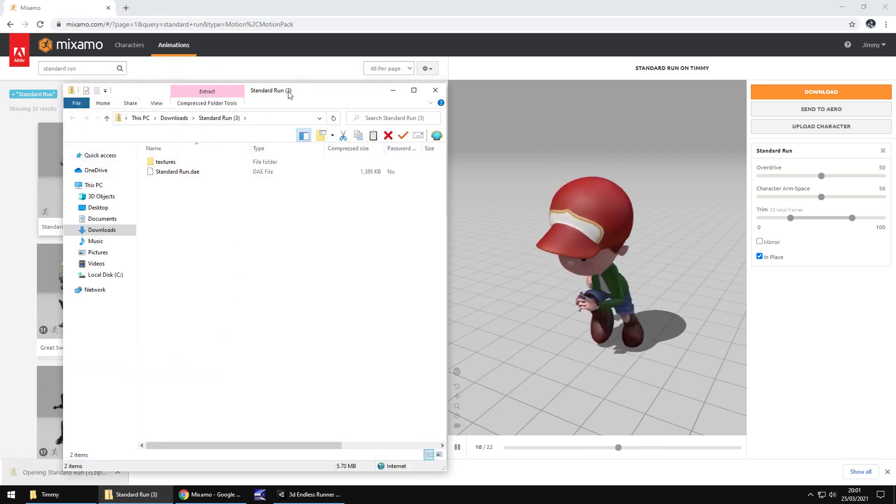
# - Copy the zip's textures folder into the Timmy folder and close the zip
pyautogui.moveTo(290, 94); pyautogui.dragTo(530, 87)
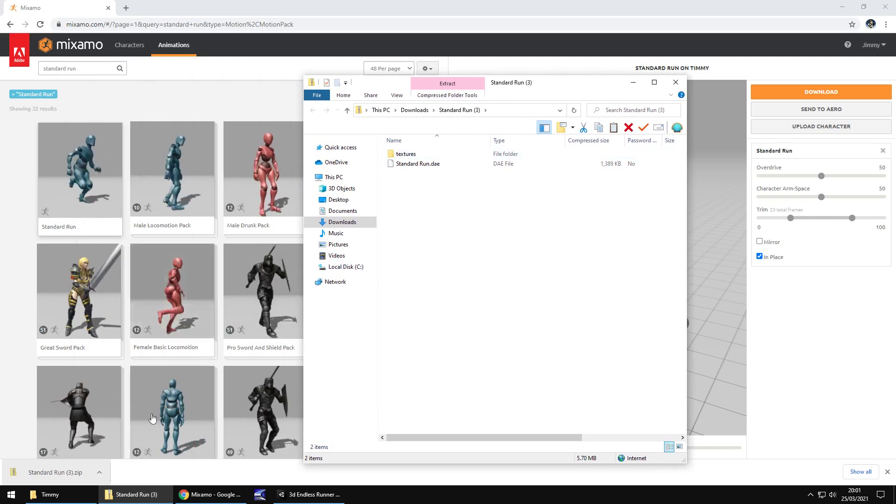
pyautogui.hotkey('alt', 'Tab')
pyautogui.click(471, 136)
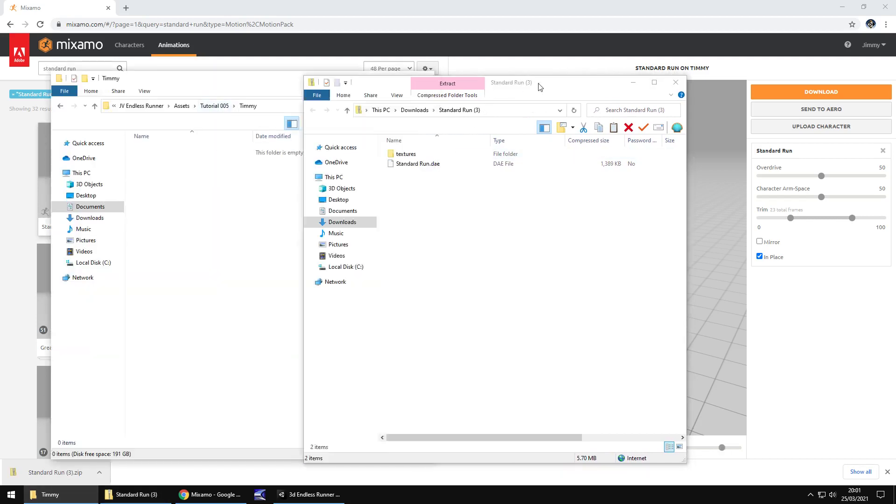
pyautogui.moveTo(282, 183); pyautogui.dragTo(213, 186)
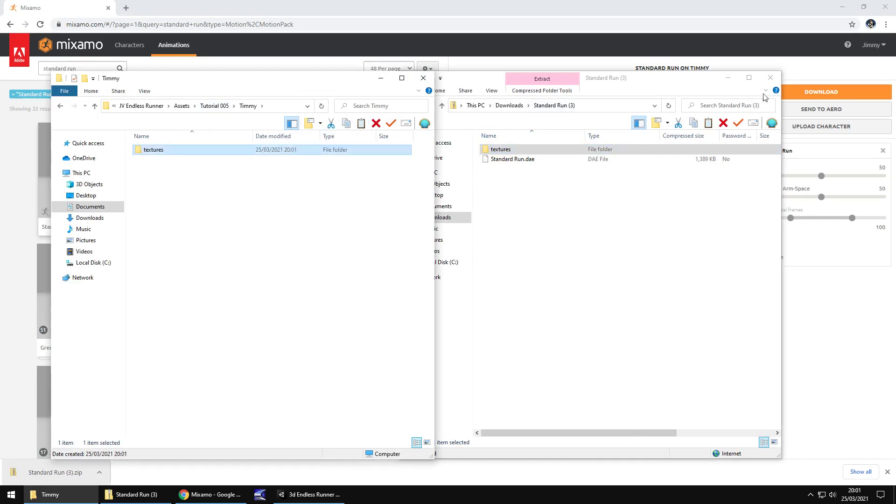
pyautogui.click(771, 78)
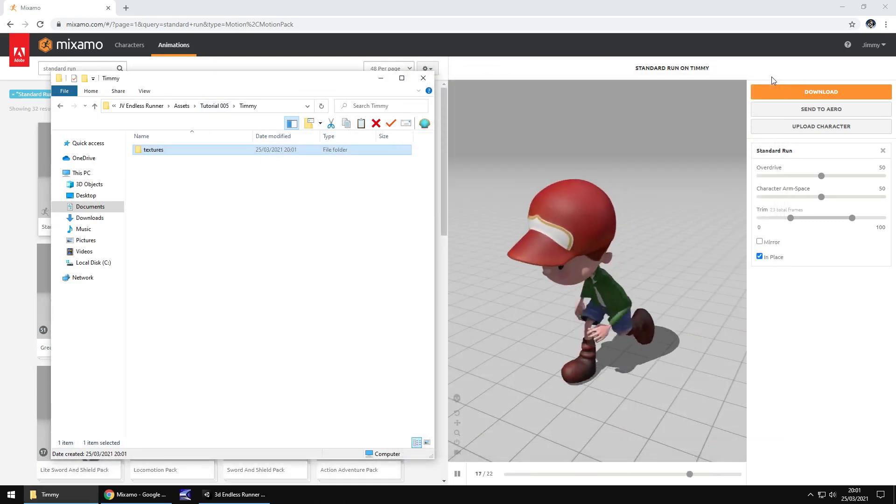
# - Download Standard Run again in FBX for Unity (.fbx) format
pyautogui.click(793, 334)
pyautogui.click(821, 91)
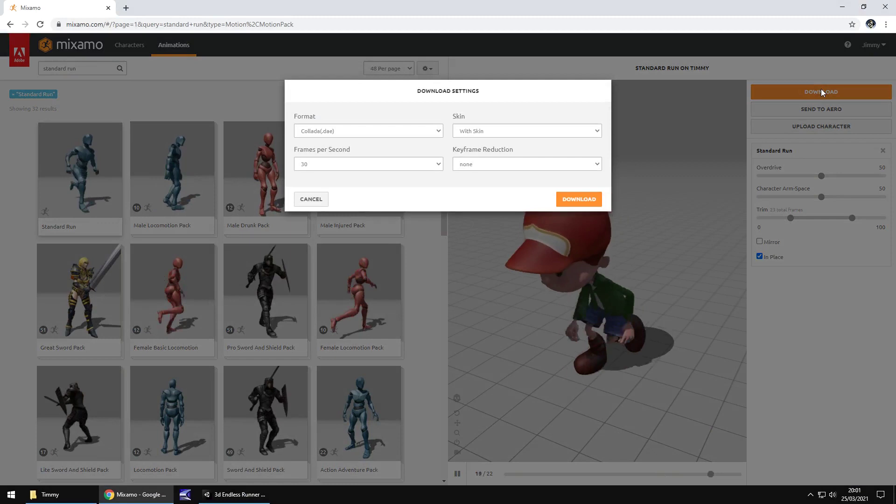
pyautogui.click(403, 132)
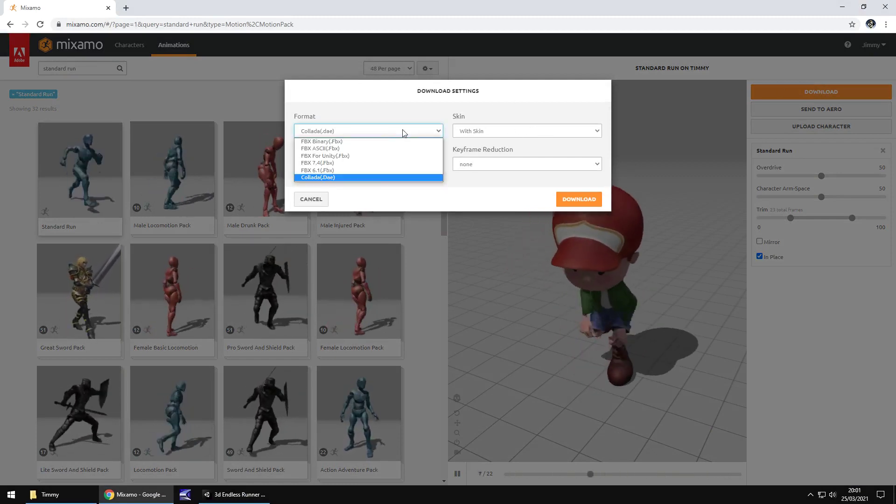
pyautogui.click(328, 156)
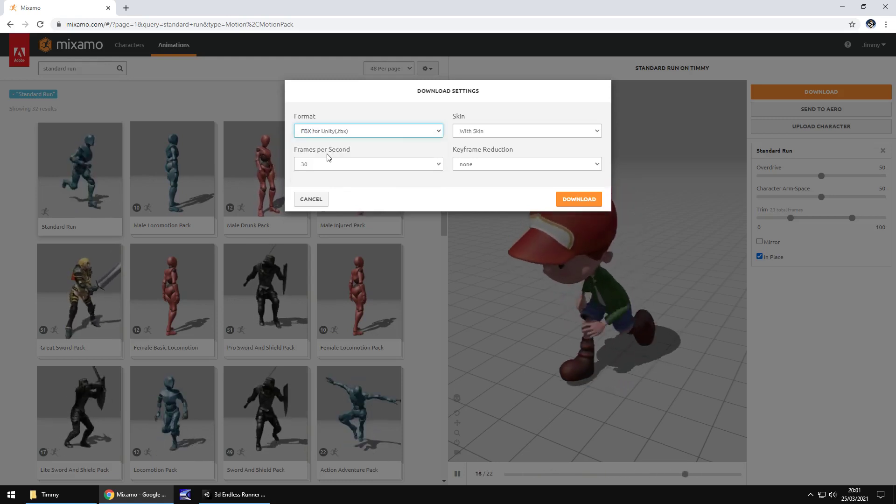
pyautogui.click(578, 200)
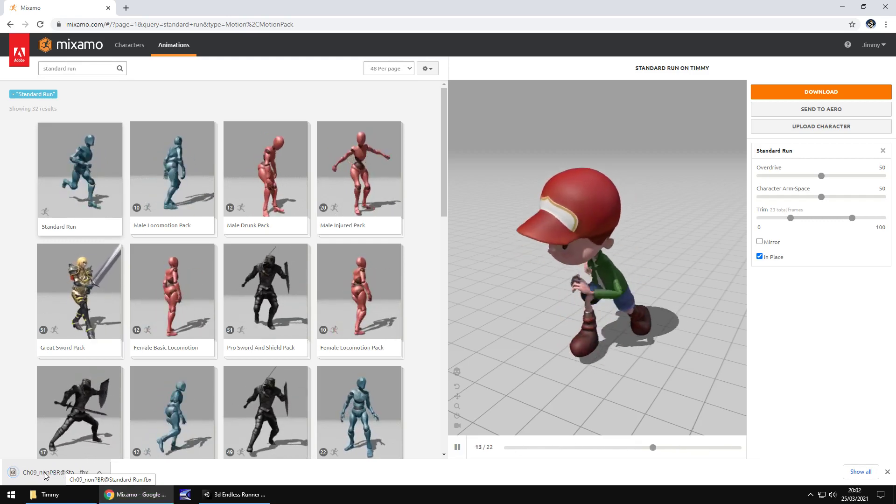
# - Move the downloaded Standard Run FBX into the Timmy folder
pyautogui.moveTo(60, 497); pyautogui.dragTo(166, 324)
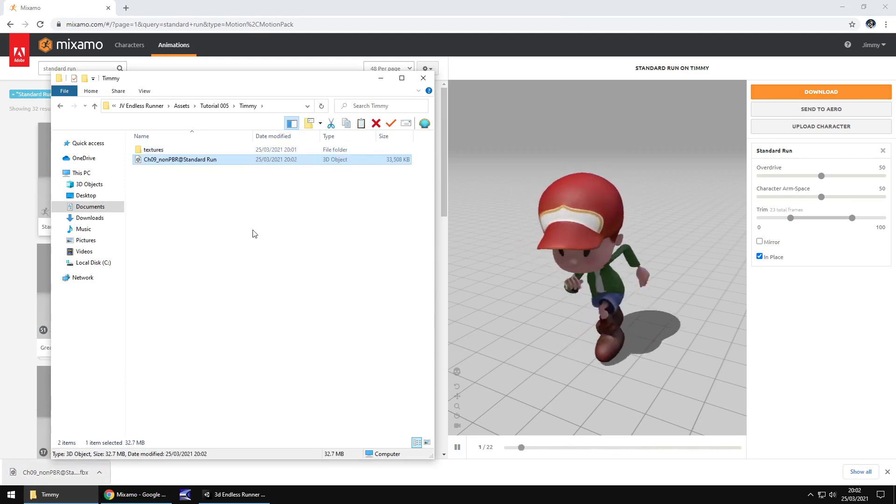
pyautogui.click(694, 173)
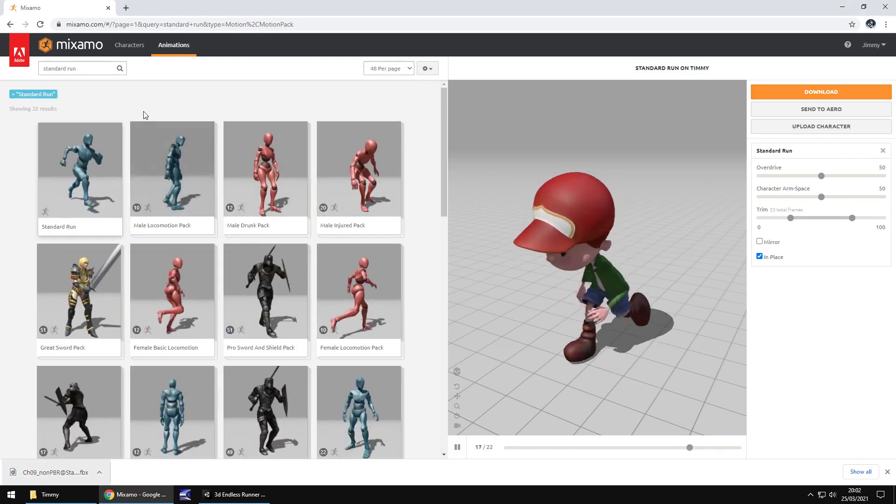
pyautogui.click(43, 69)
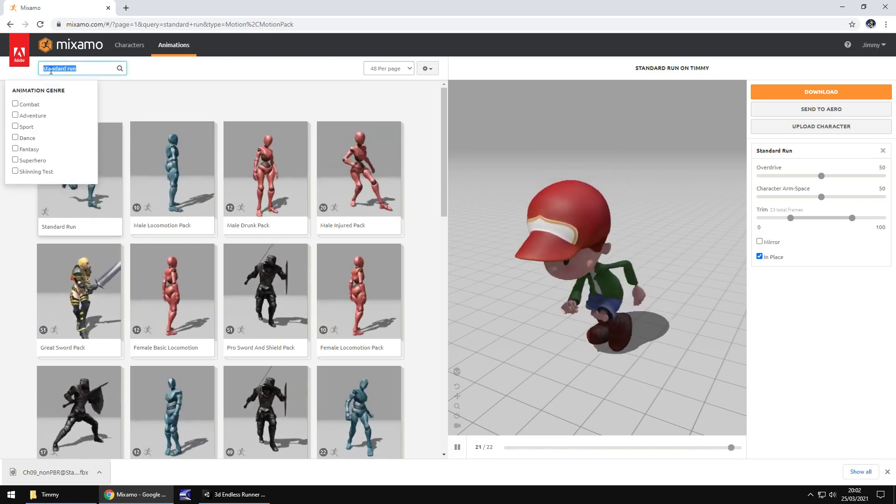
# - Search 'jump', preview the Jump animation on Timmy and set it In Place
pyautogui.write('jump')
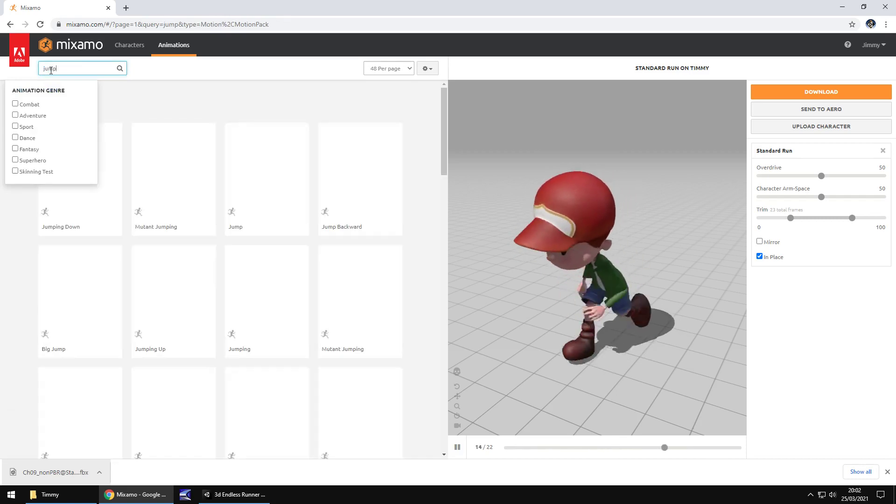
pyautogui.click(210, 94)
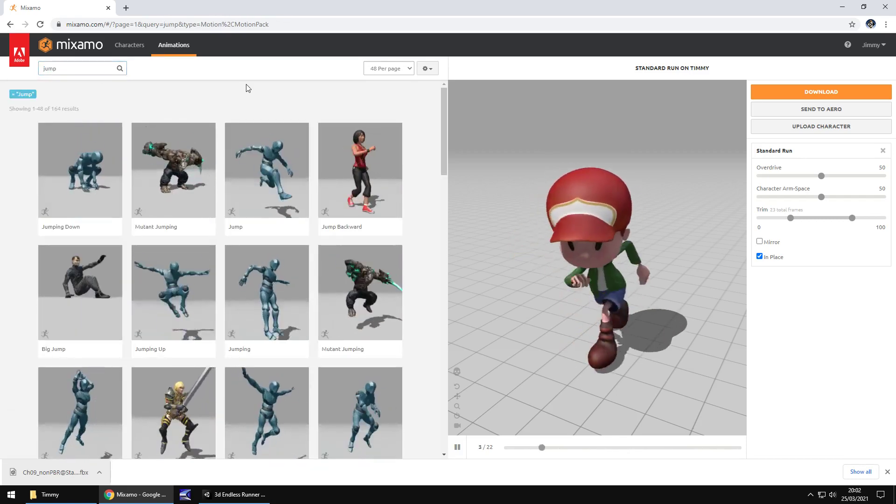
pyautogui.click(280, 177)
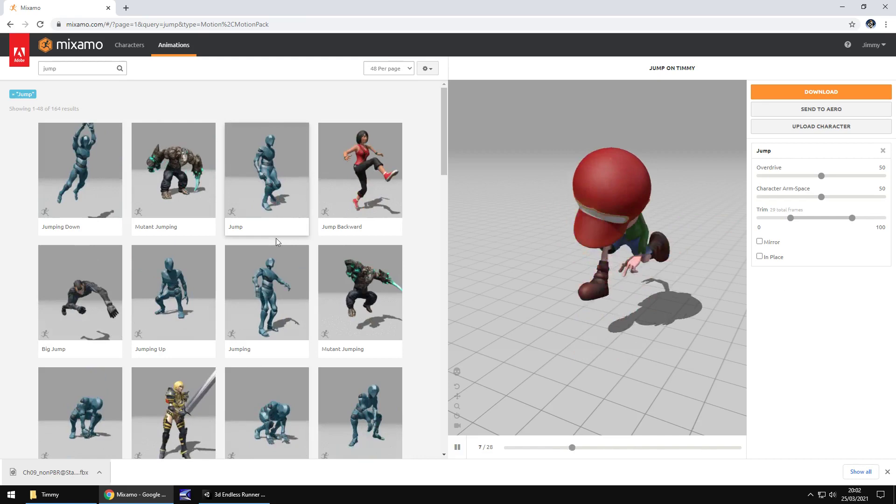
pyautogui.moveTo(278, 227)
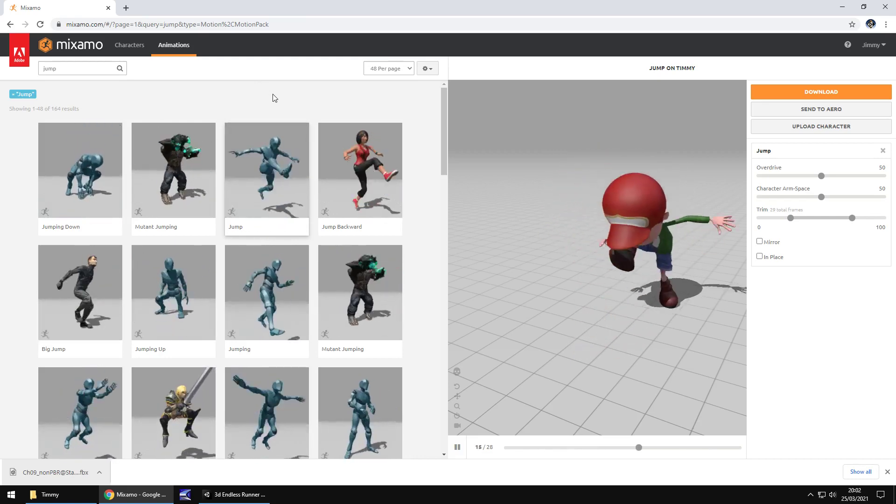
pyautogui.scroll(-8, 274, 140)
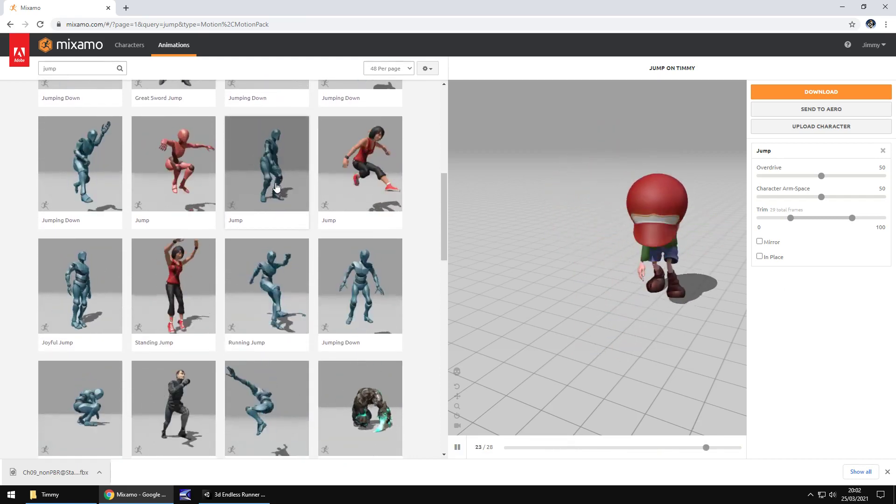
pyautogui.scroll(-3, 278, 189)
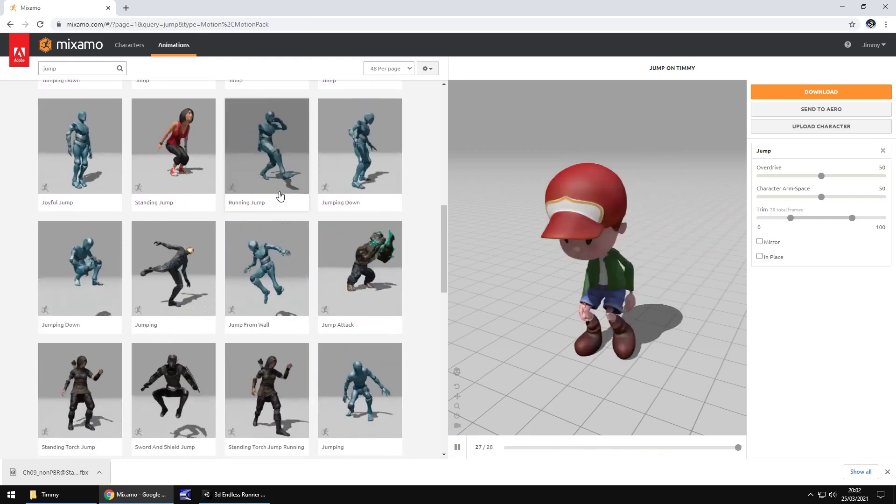
pyautogui.scroll(10, 280, 195)
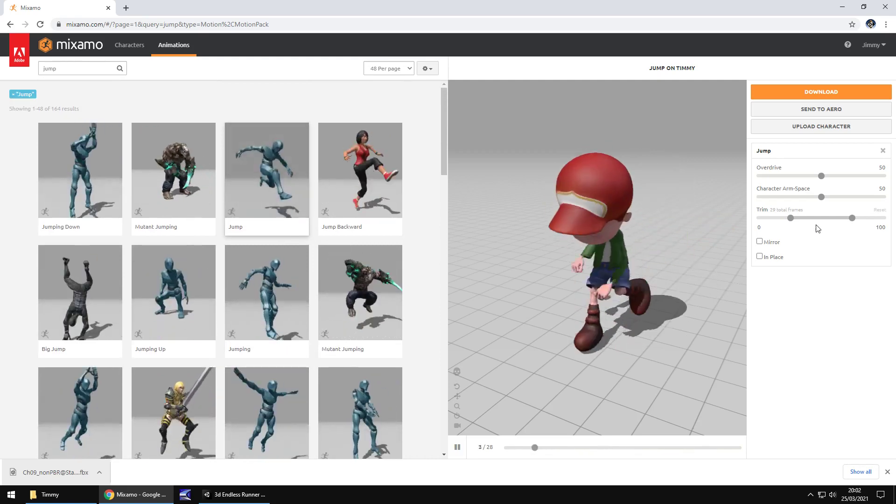
pyautogui.click(760, 256)
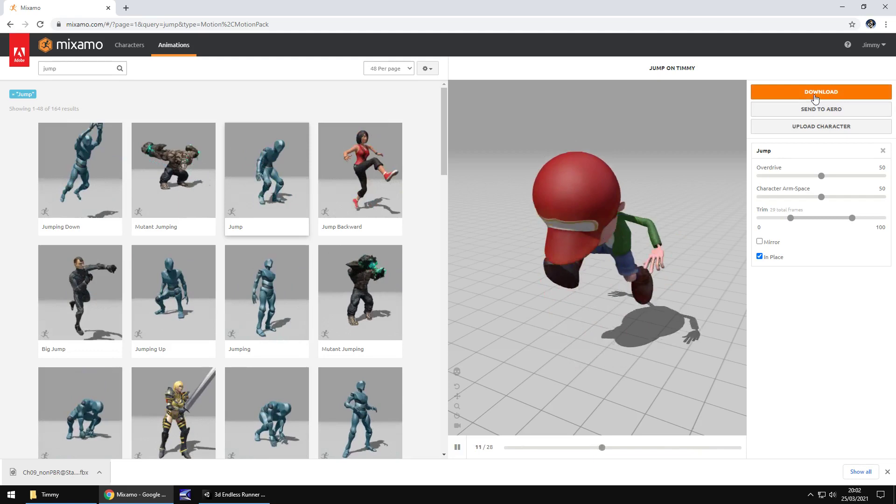
# - Download Jump as FBX for Unity Without Skin and drop it into the Timmy folder
pyautogui.click(815, 94)
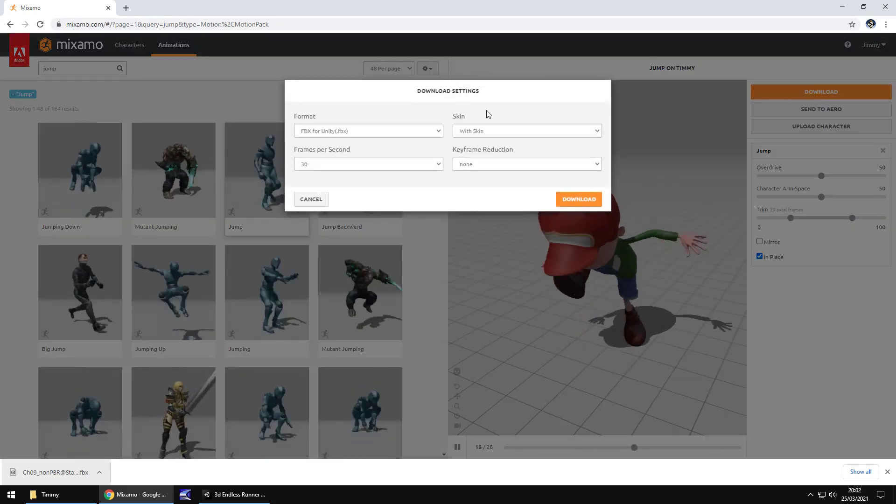
pyautogui.click(478, 131)
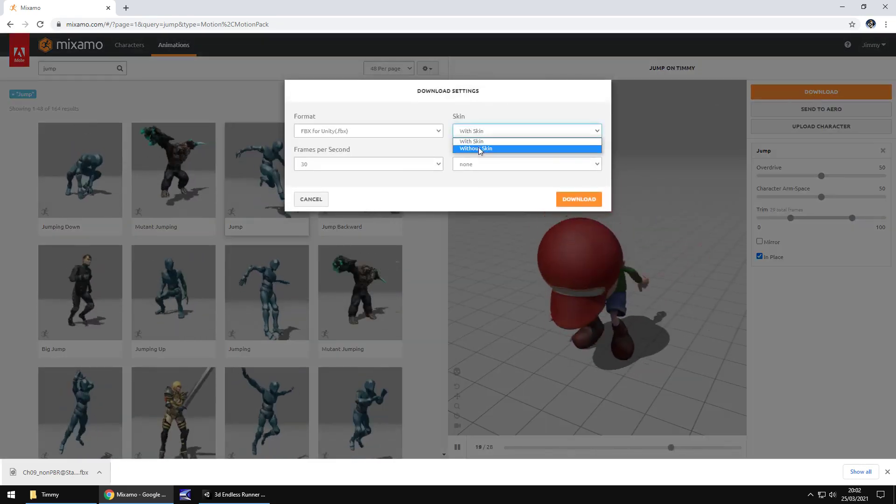
pyautogui.click(478, 147)
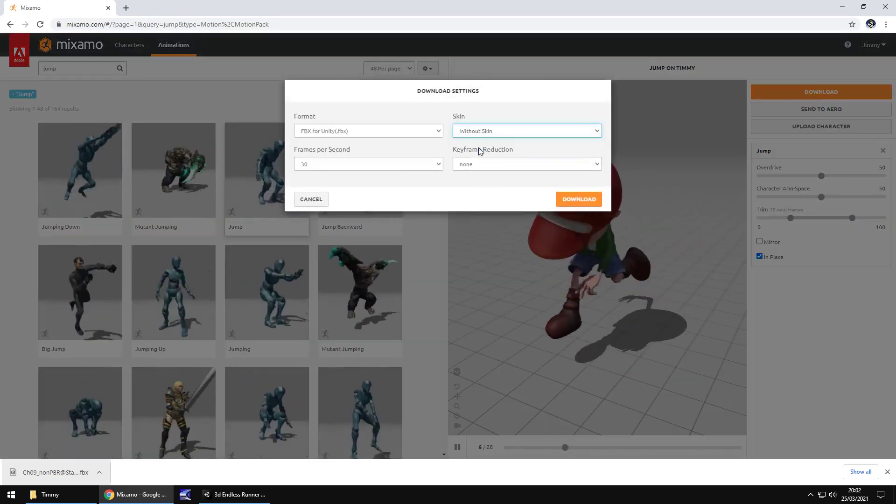
pyautogui.click(579, 199)
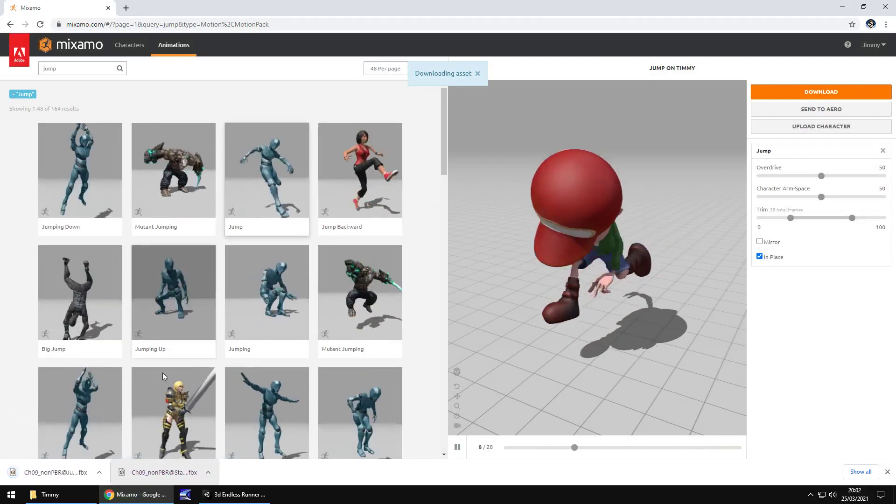
pyautogui.moveTo(23, 472); pyautogui.dragTo(180, 220)
pyautogui.click(561, 255)
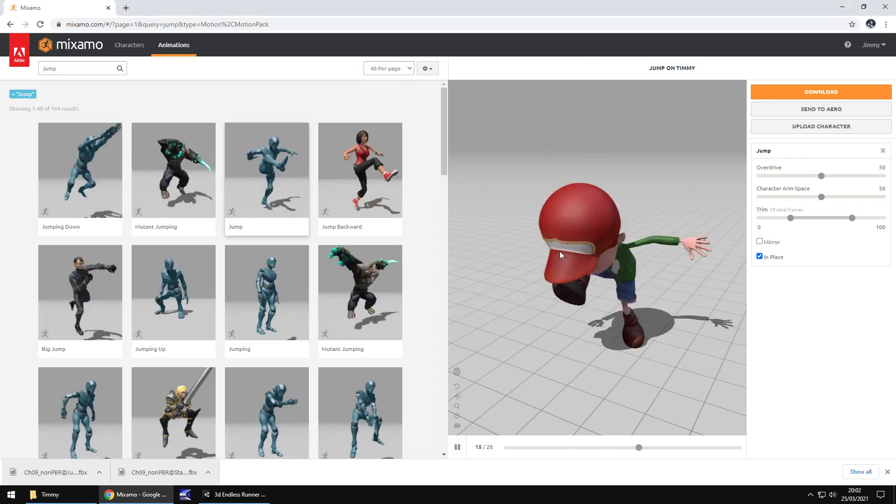
# - Search 'idle' and preview the Idle animation on Timmy
pyautogui.click(79, 69)
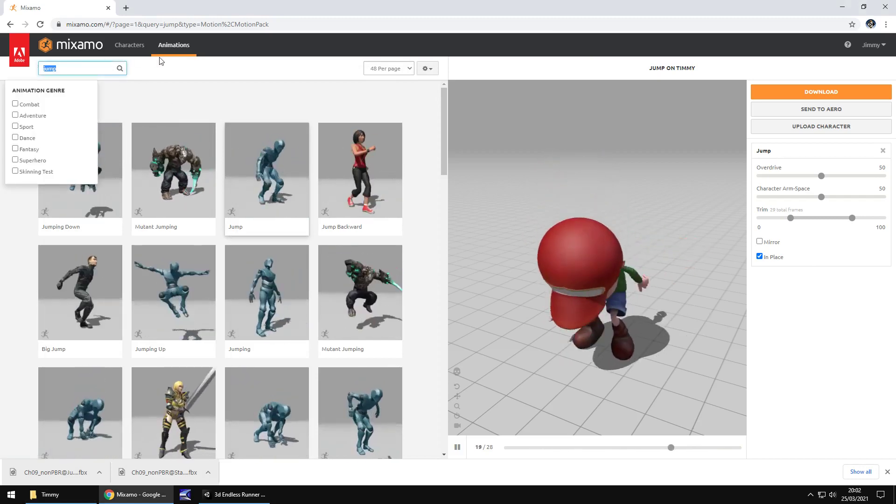
pyautogui.write('idle')
pyautogui.press('Return')
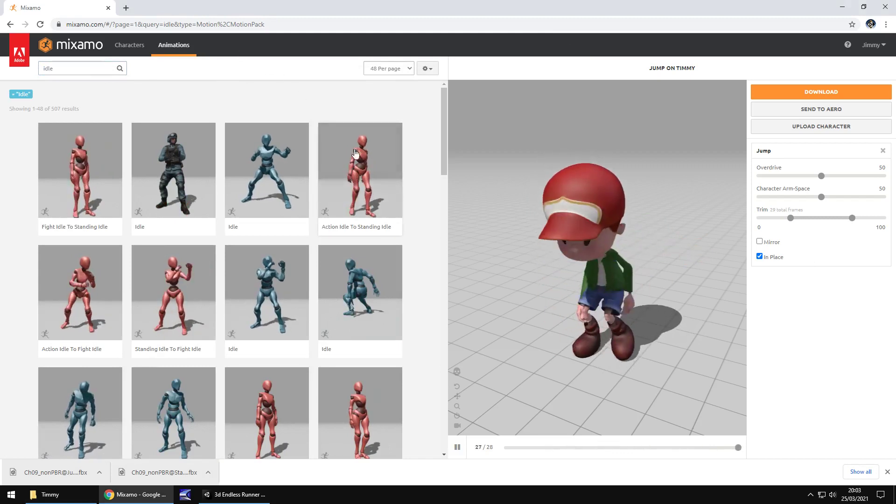
pyautogui.click(362, 164)
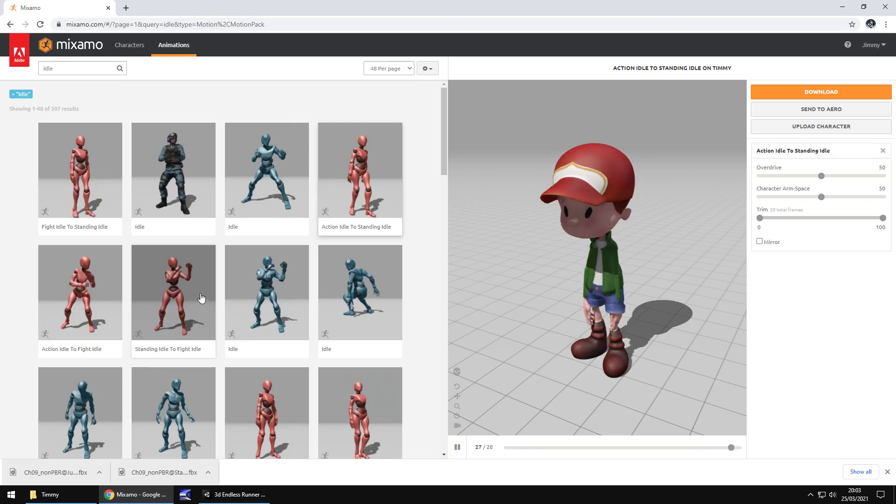
pyautogui.click(266, 213)
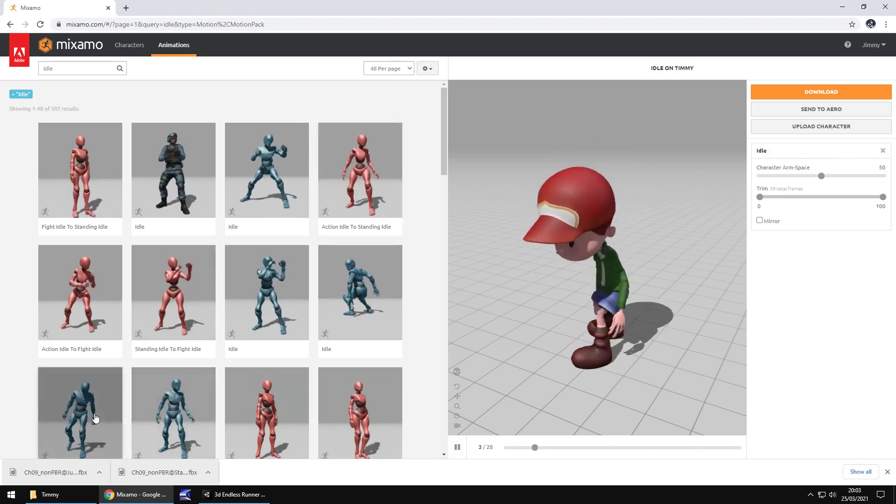
pyautogui.scroll(-2, 105, 383)
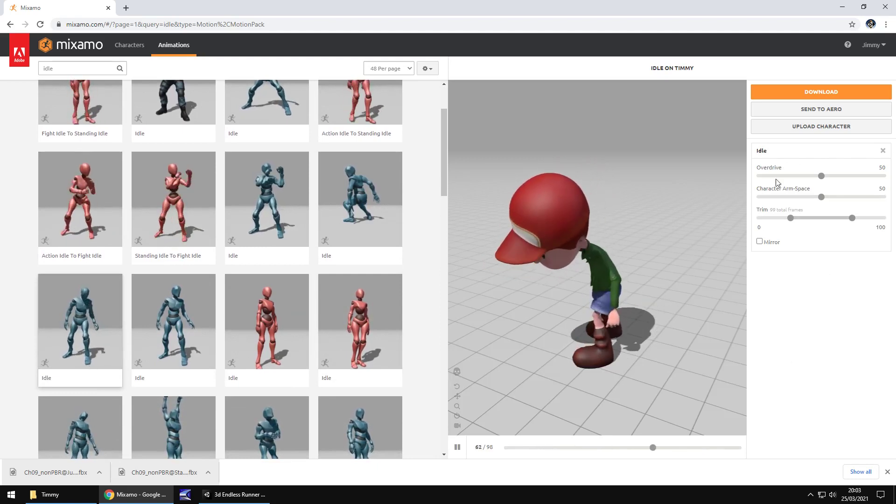
pyautogui.click(802, 92)
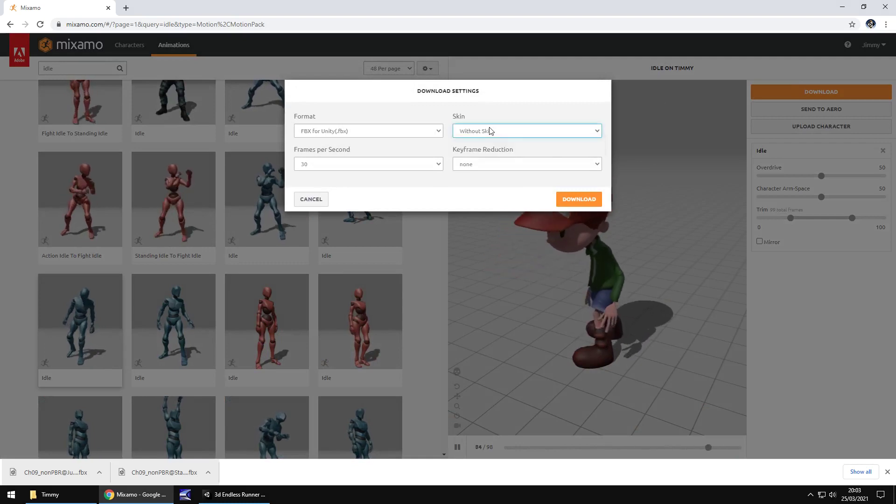
pyautogui.click(575, 199)
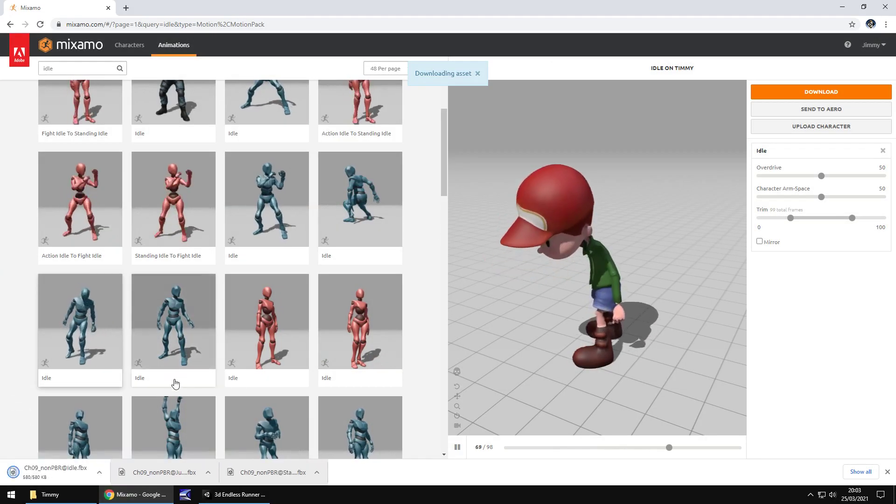
pyautogui.moveTo(56, 481); pyautogui.dragTo(216, 242)
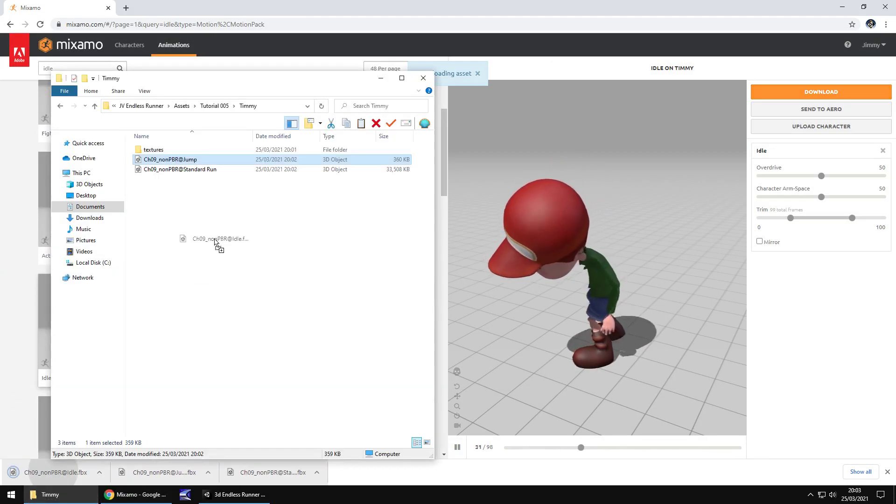
# - Search 'stumble backwards' and preview Stumble Backwards on Timmy
pyautogui.click(844, 354)
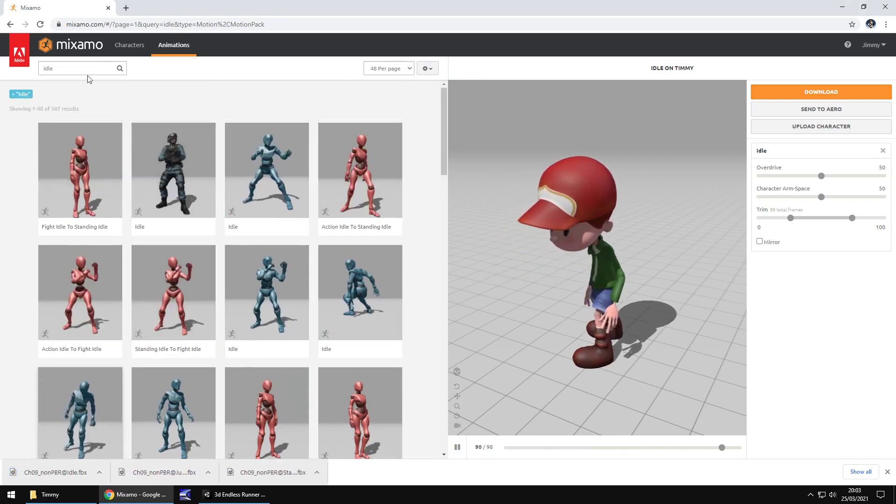
pyautogui.doubleClick(44, 69)
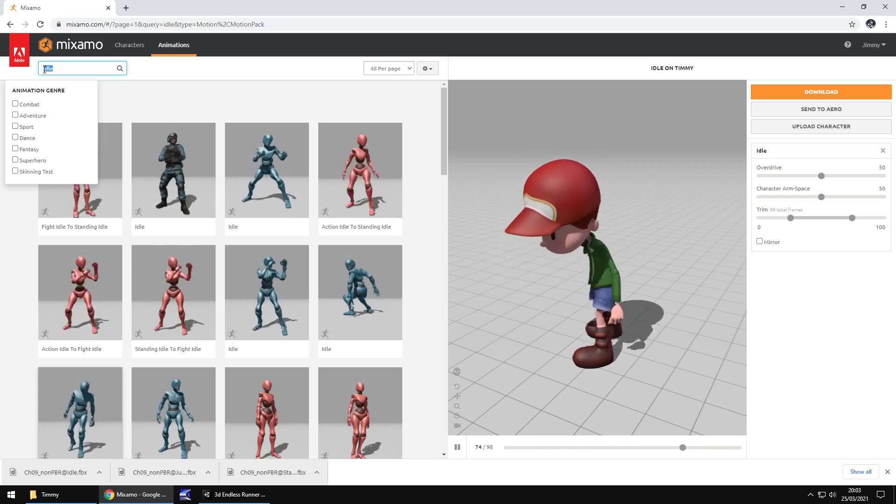
pyautogui.press('BackSpace')
pyautogui.write('stumble ')
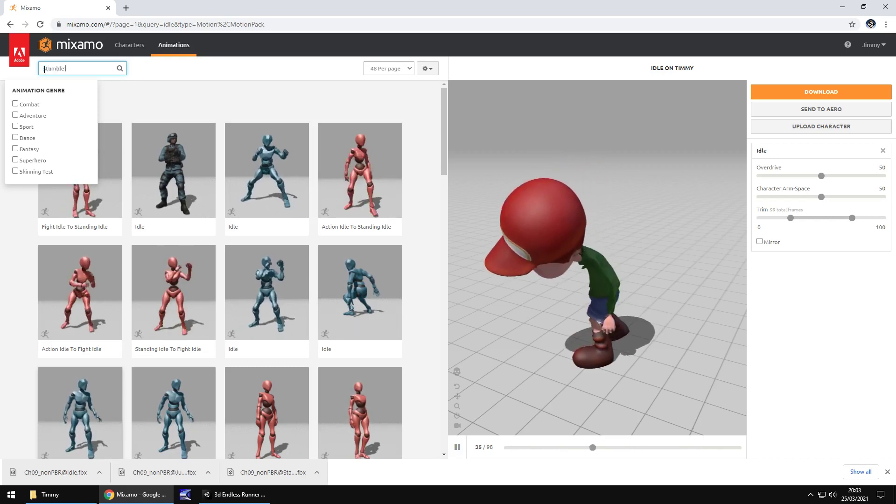
pyautogui.write('backwards')
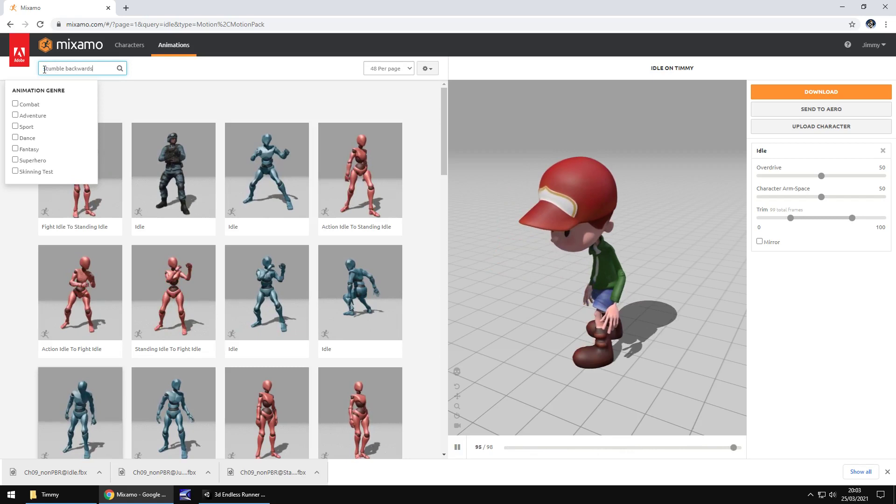
pyautogui.press('Return')
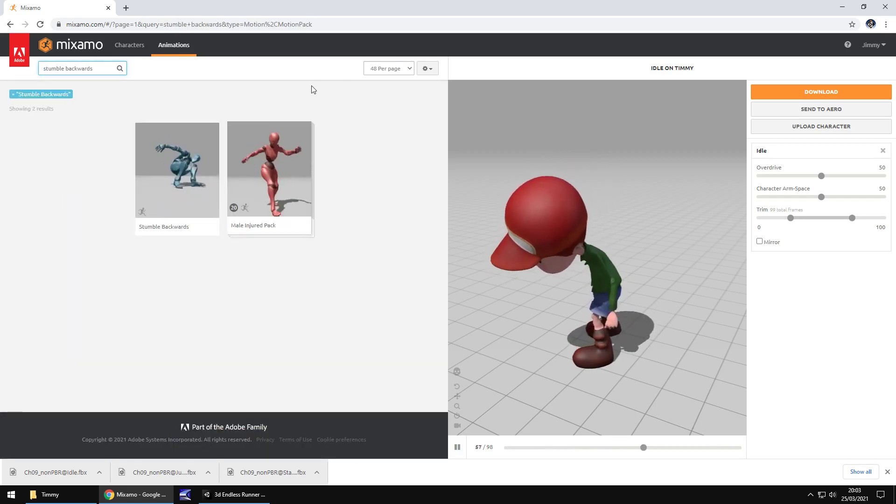
pyautogui.click(189, 163)
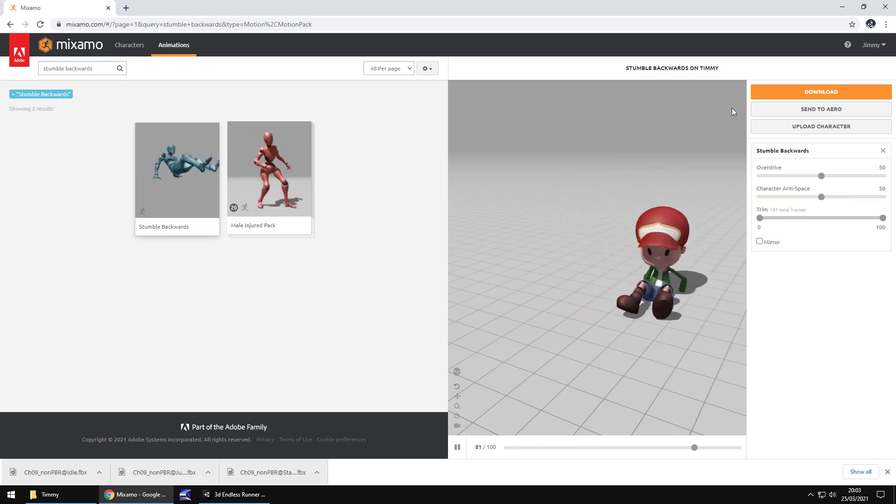
# - Download Stumble Backwards and move its FBX into the Timmy folder
pyautogui.click(795, 96)
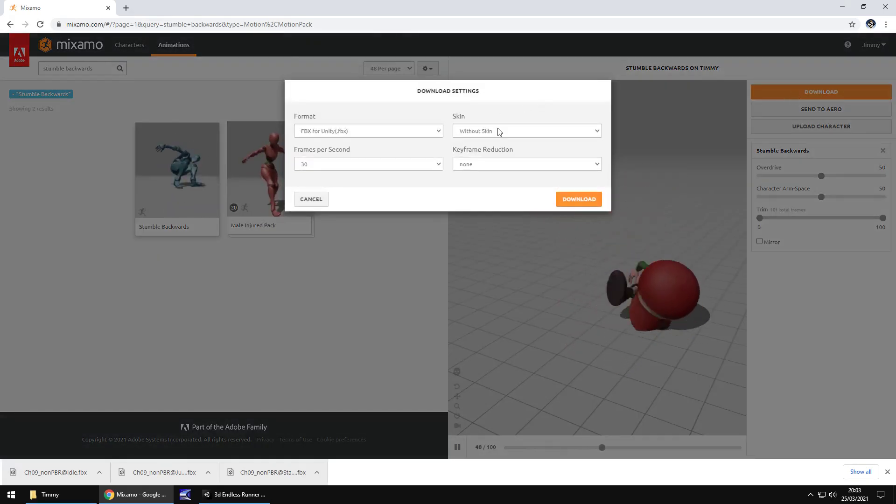
pyautogui.click(579, 199)
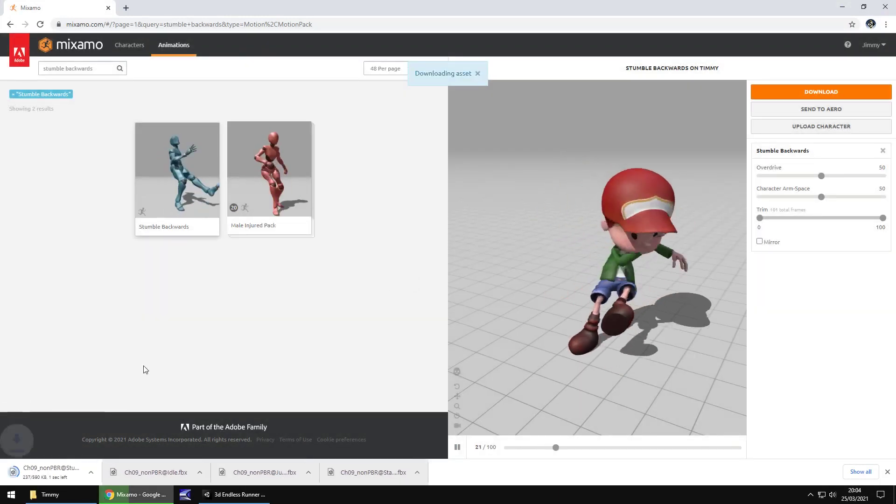
pyautogui.moveTo(53, 474); pyautogui.dragTo(66, 498)
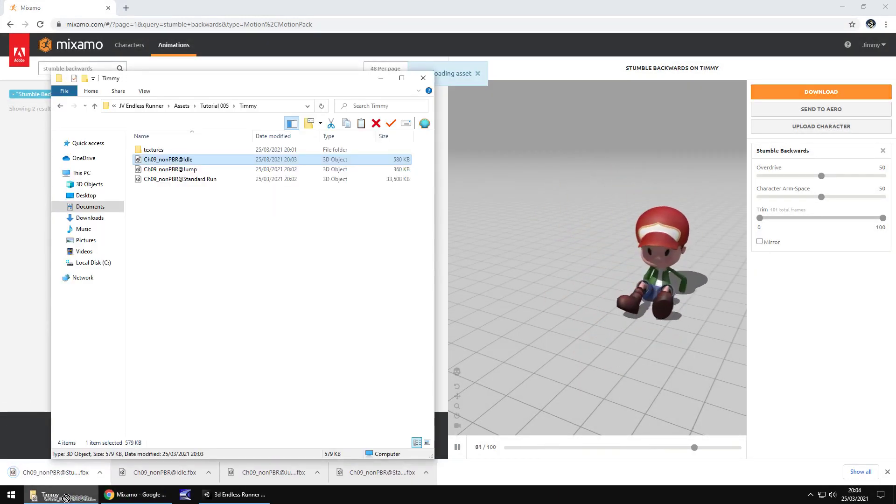
pyautogui.moveTo(163, 353); pyautogui.dragTo(186, 218)
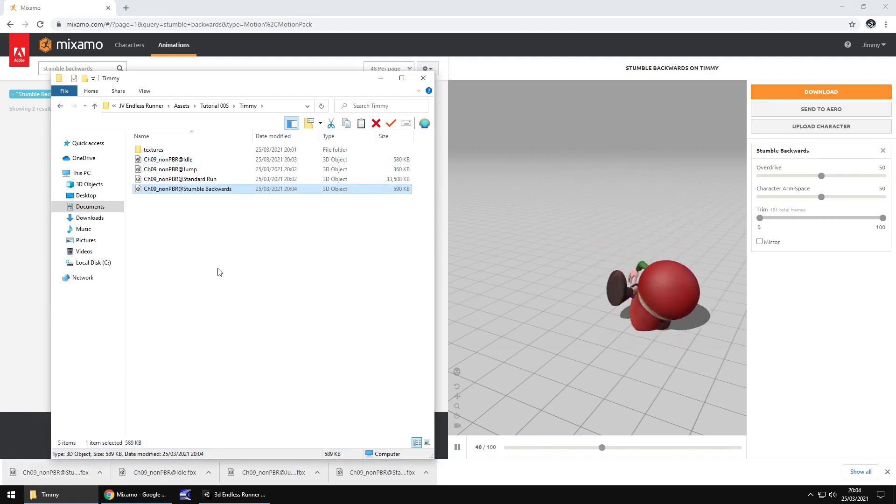
pyautogui.click(182, 181)
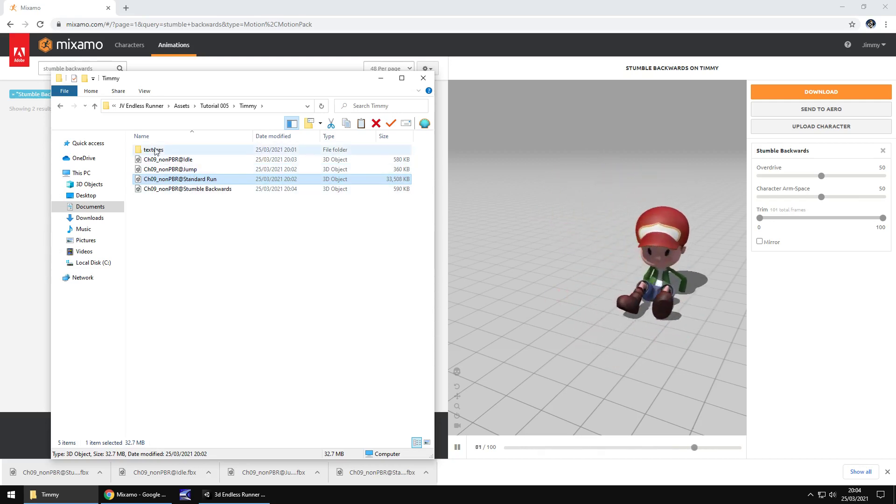
pyautogui.click(789, 315)
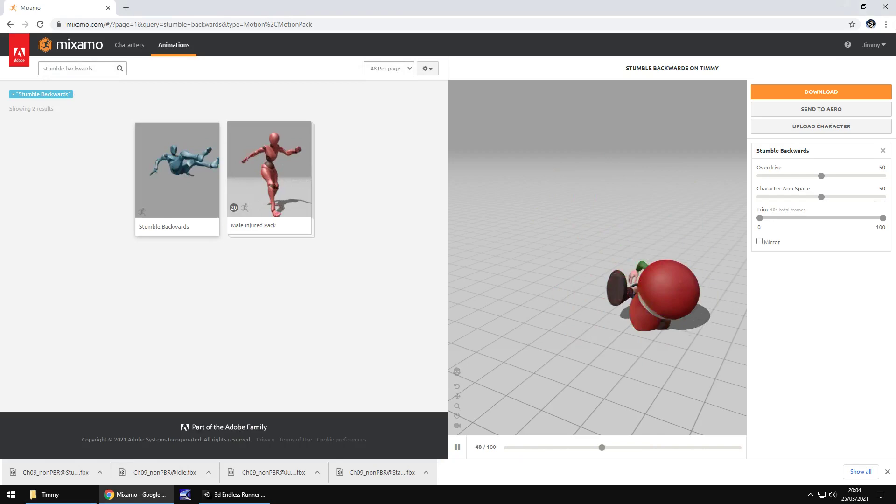
# - Close Chrome and create a folder named Characters in Unity's project Assets
pyautogui.click(887, 12)
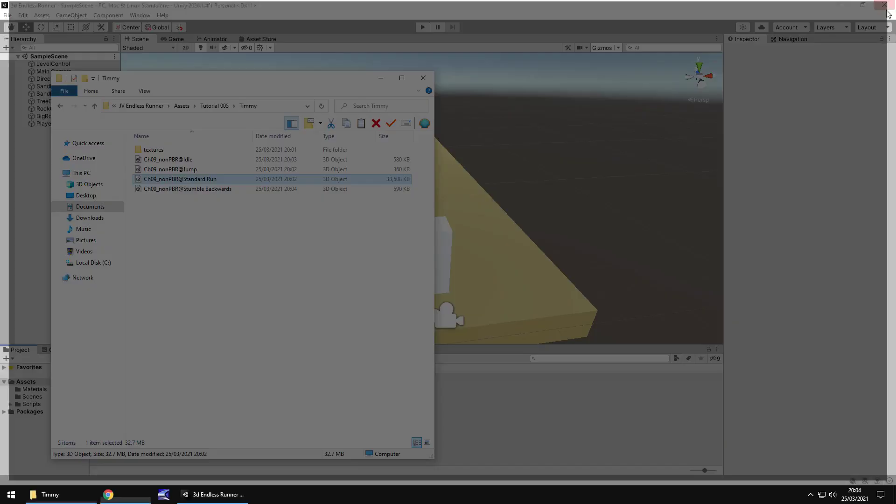
pyautogui.click(540, 396)
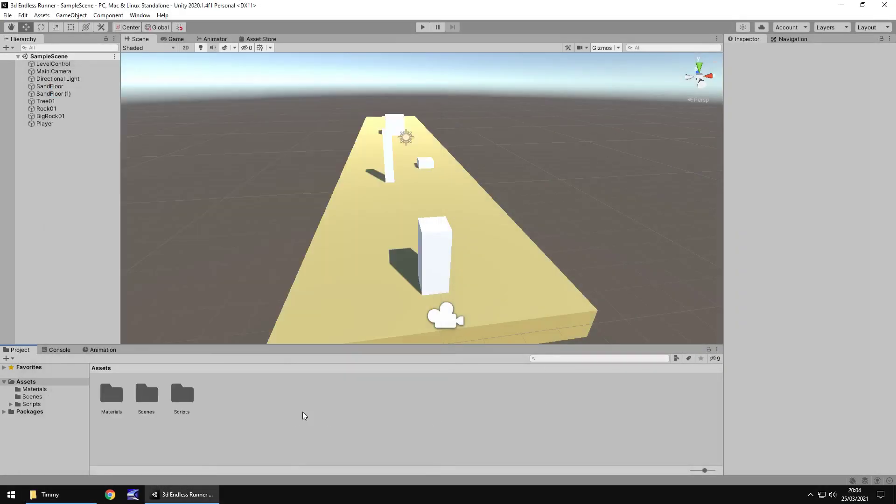
pyautogui.rightClick(240, 401)
pyautogui.moveTo(283, 154)
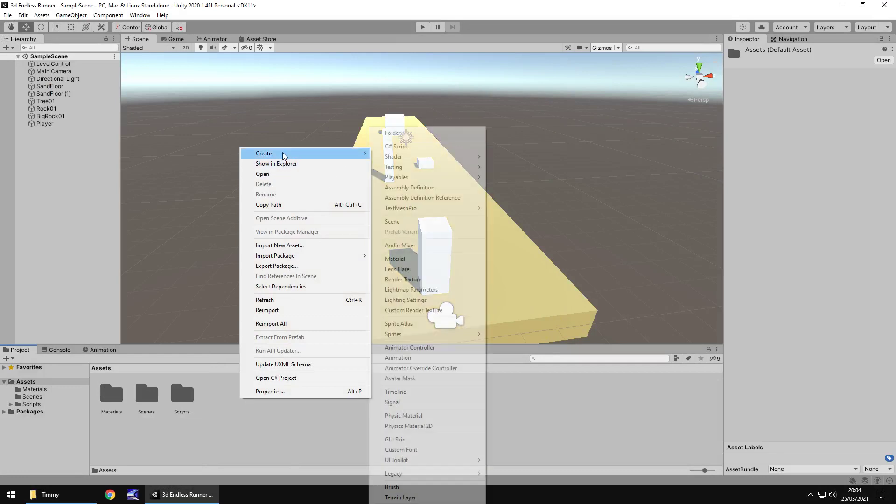
pyautogui.click(436, 134)
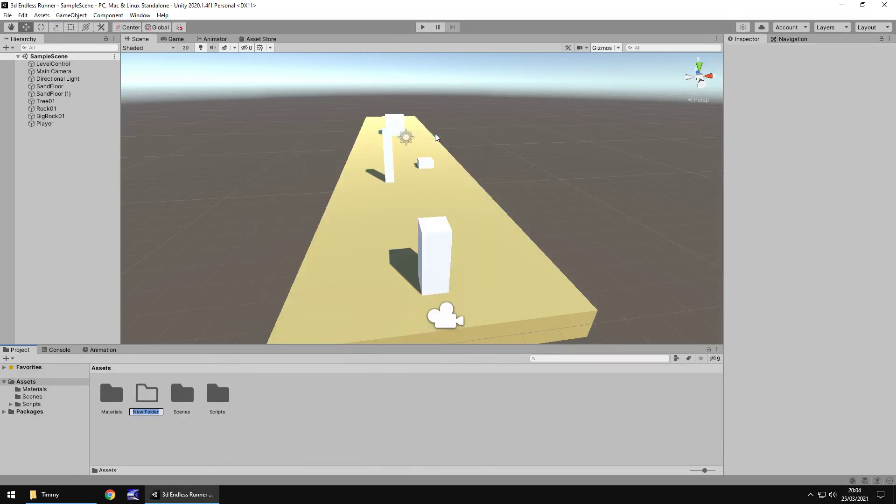
pyautogui.write('Characters')
pyautogui.press('Return')
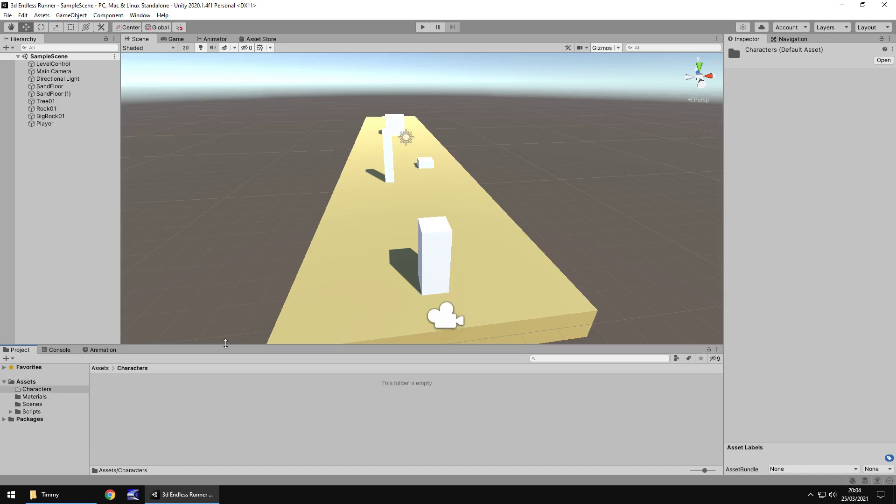
# - Import the Timmy folder from Tutorial 005 into Characters and accept the normal map fix
pyautogui.click(61, 497)
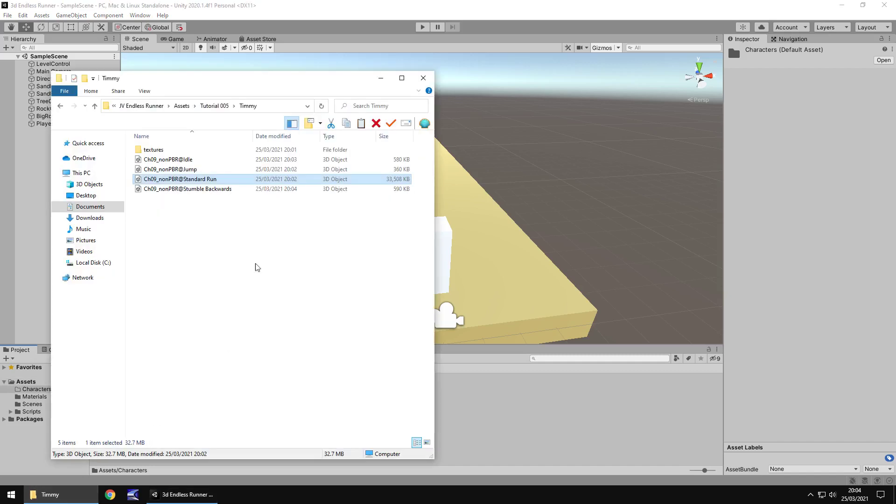
pyautogui.click(215, 106)
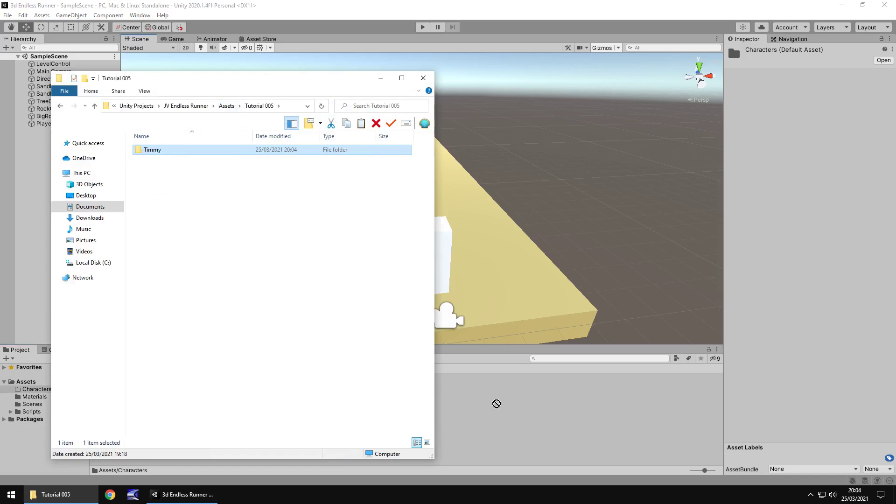
pyautogui.moveTo(496, 403); pyautogui.dragTo(523, 399)
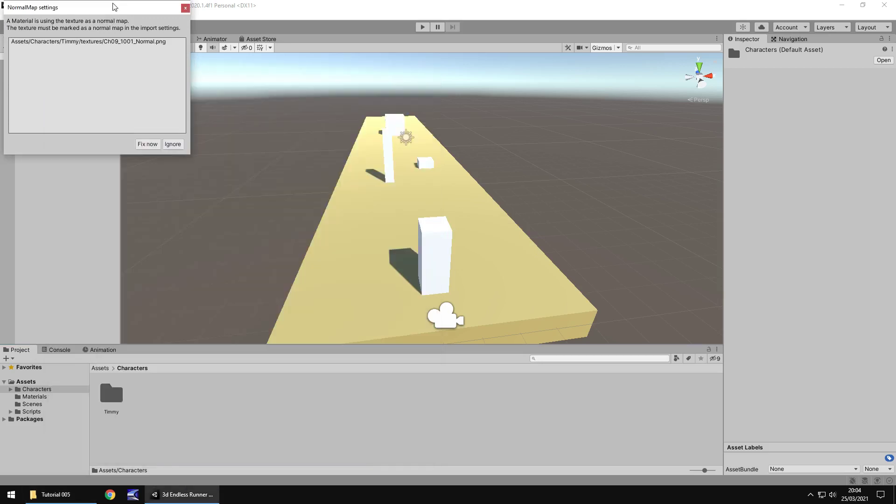
pyautogui.click(115, 8)
pyautogui.click(152, 145)
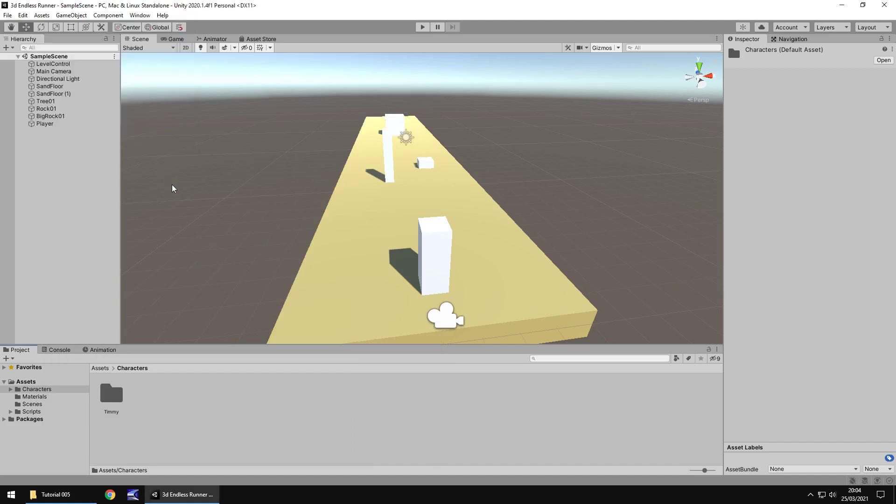
# - Open the Timmy folder and expand the Idle and Jump FBX models to show their clips
pyautogui.doubleClick(114, 397)
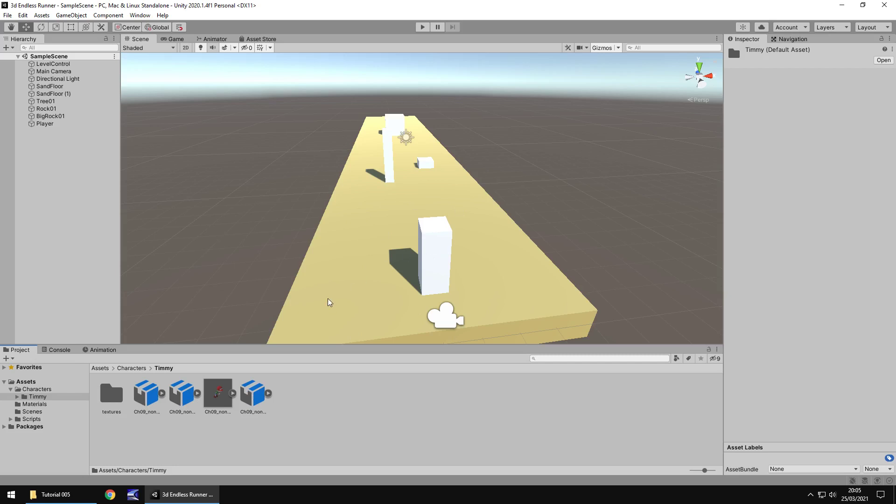
pyautogui.click(162, 393)
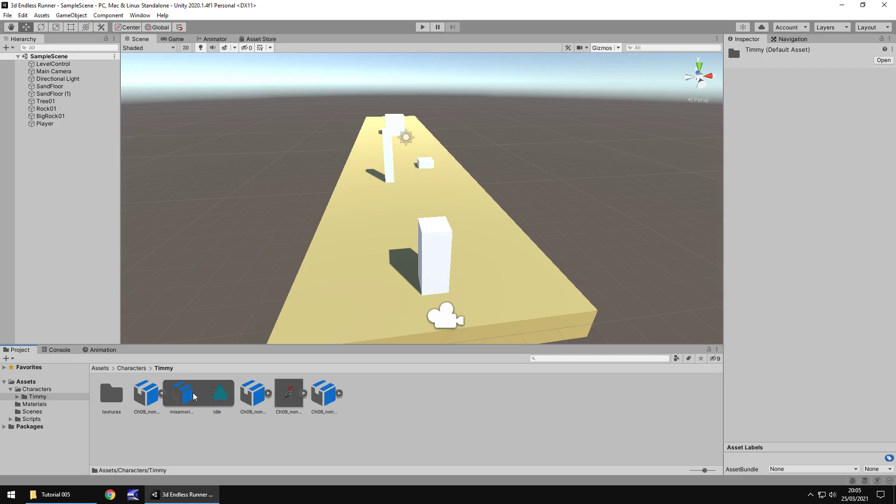
pyautogui.click(268, 394)
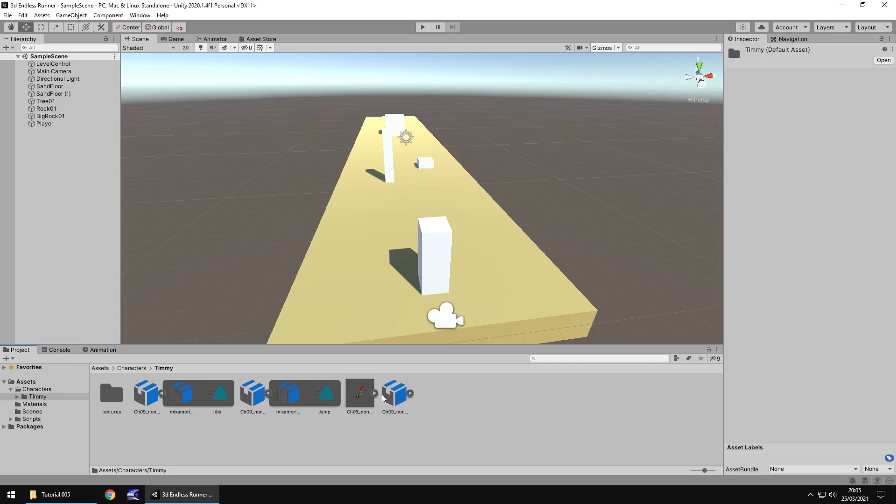
# - Duplicate the Idle and Jump clips as standalone .anim files with Ctrl+D
pyautogui.click(410, 394)
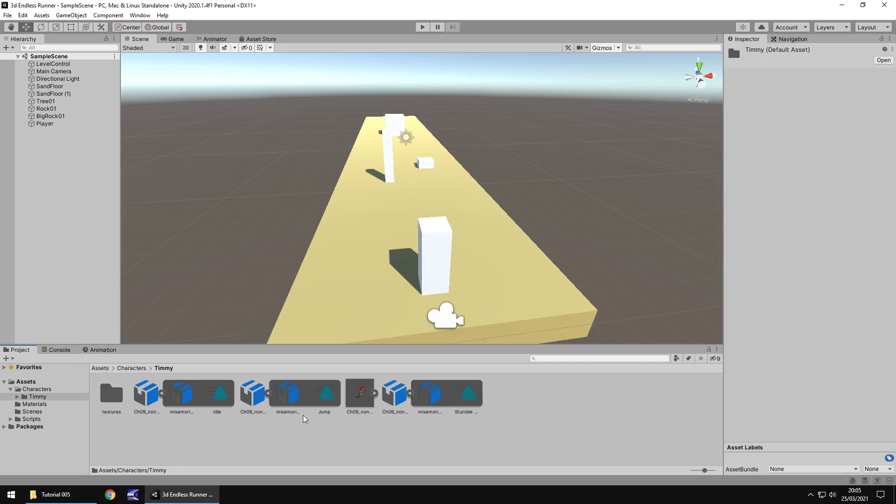
pyautogui.click(217, 398)
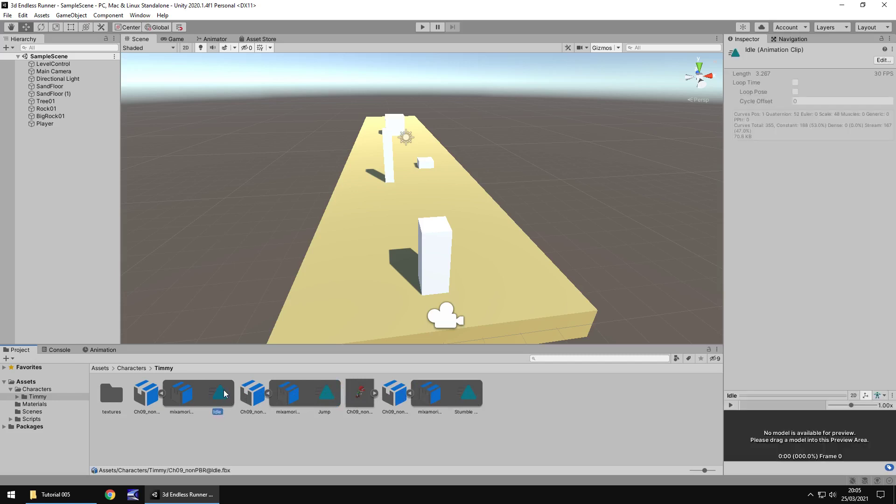
pyautogui.hotkey('ctrl', 'd')
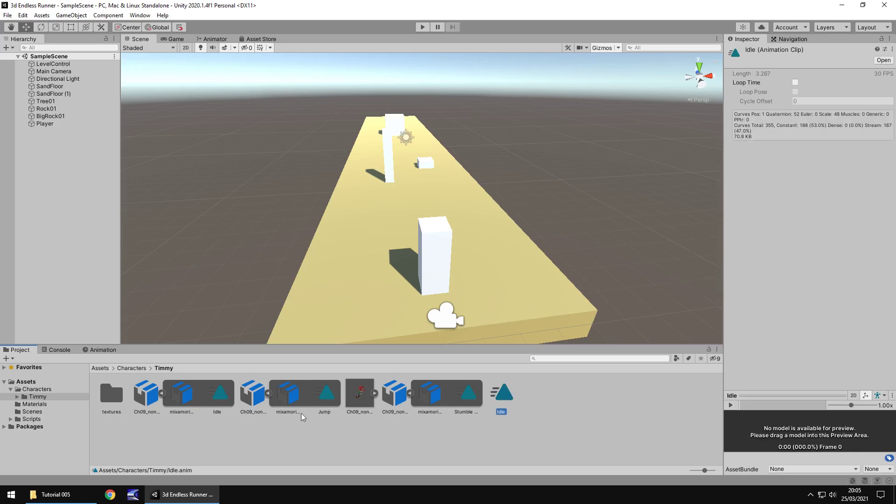
pyautogui.click(155, 397)
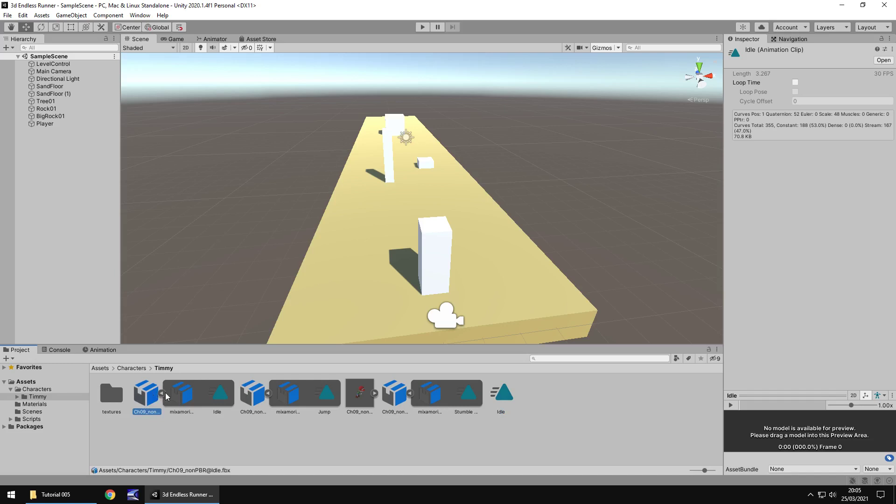
pyautogui.click(161, 394)
pyautogui.click(254, 397)
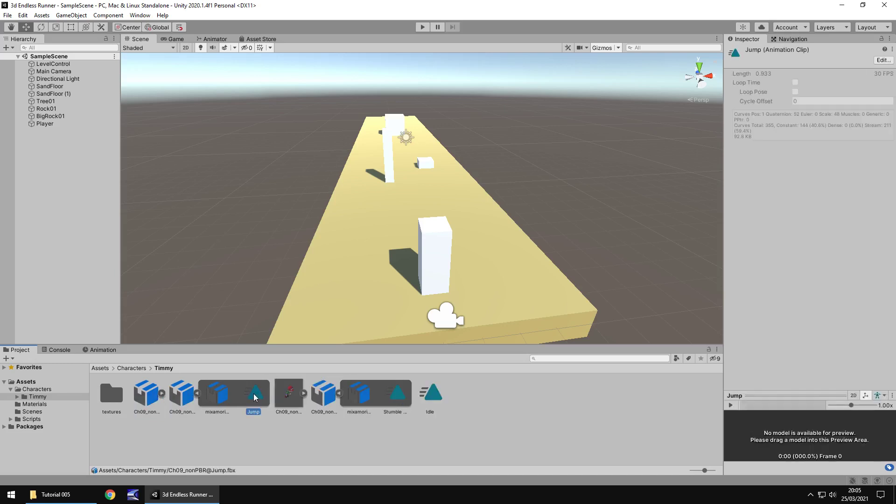
pyautogui.hotkey('ctrl', 'd')
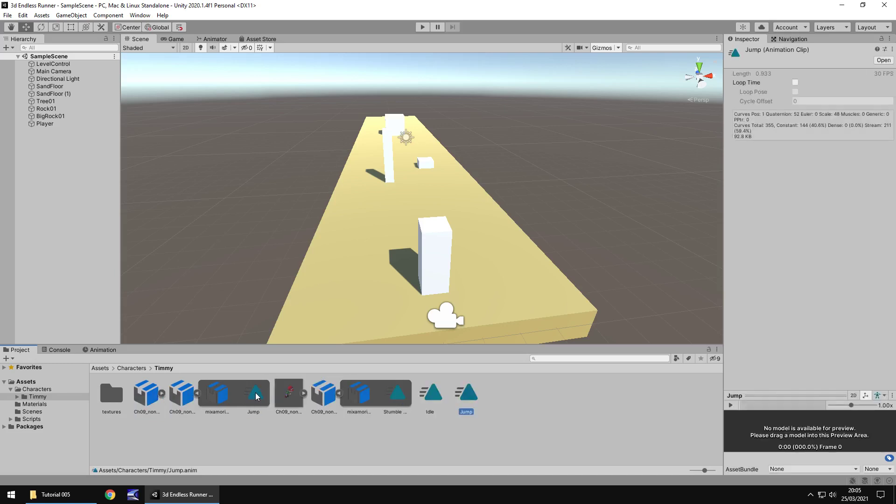
# - Duplicate the Stumble Backwards and Standard Run clips as standalone .anim files
pyautogui.click(398, 396)
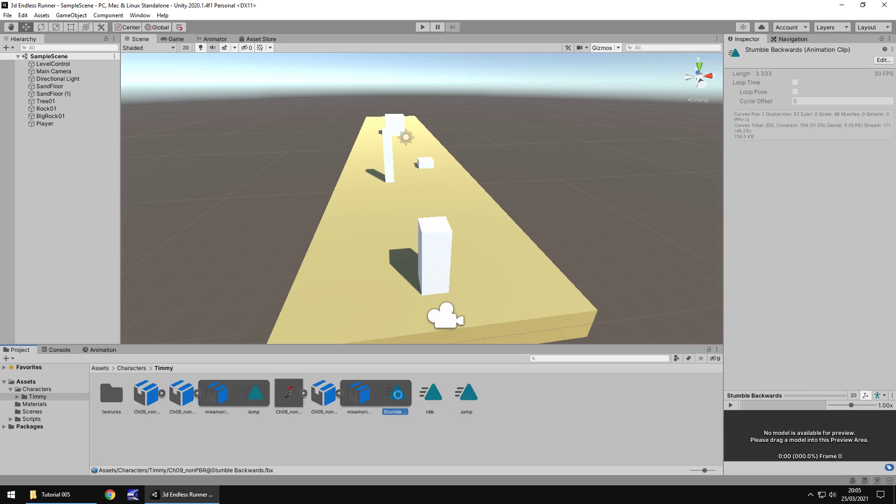
pyautogui.hotkey('ctrl', 'd')
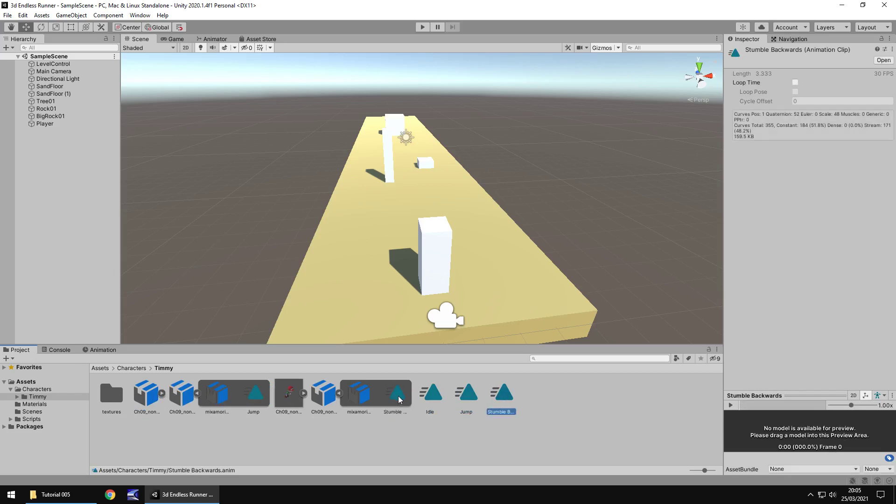
pyautogui.click(340, 394)
pyautogui.click(199, 394)
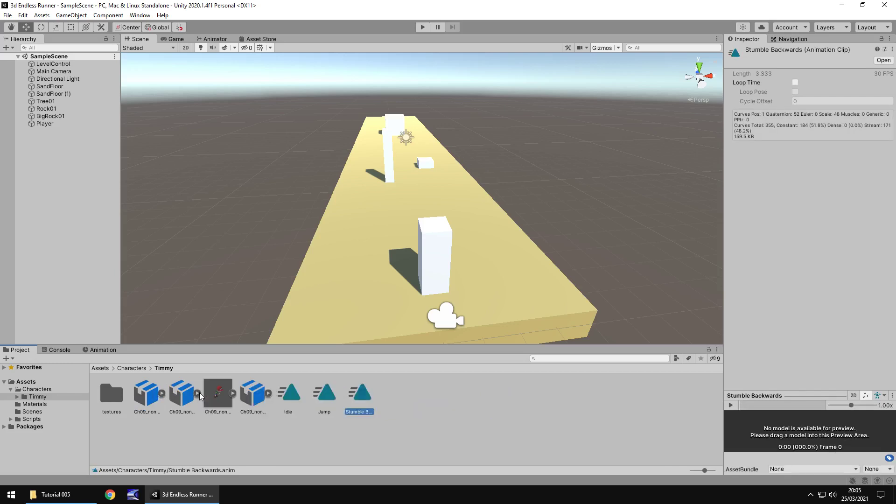
pyautogui.click(233, 393)
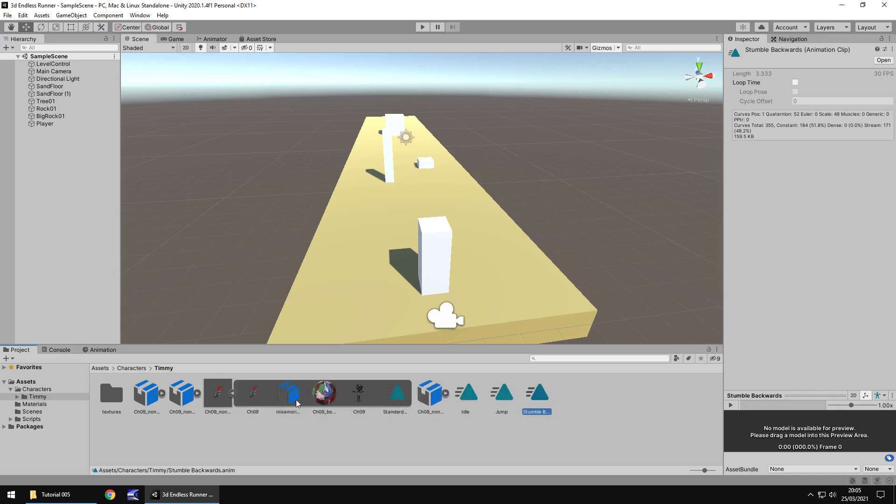
pyautogui.click(395, 393)
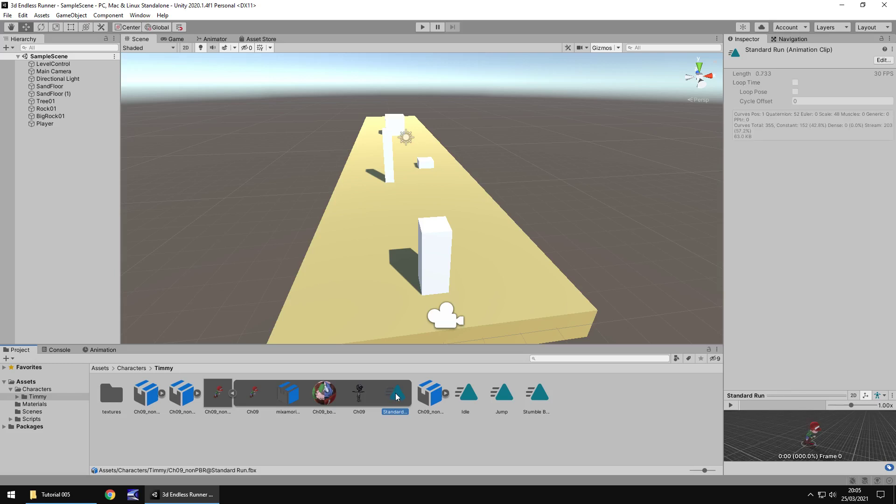
pyautogui.hotkey('ctrl', 'd')
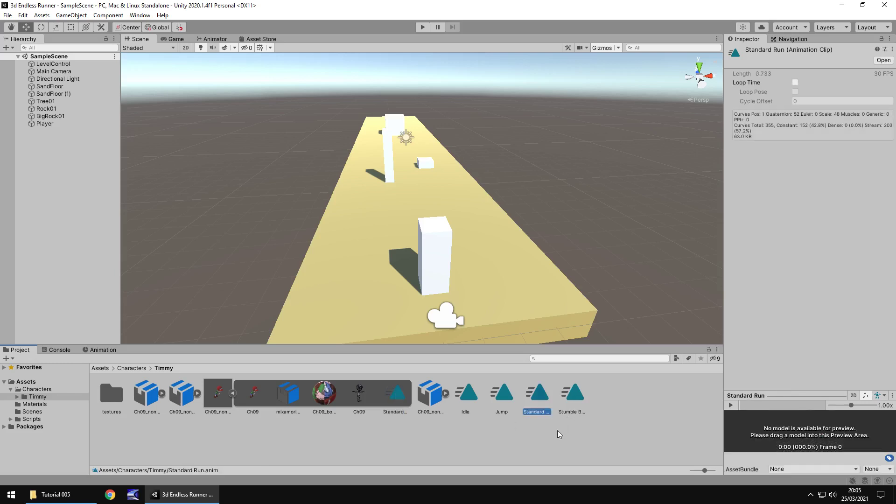
# - Enable Loop Time on Idle.anim and Standard Run.anim, leaving Jump and Stumble Backwards unlooped
pyautogui.click(467, 396)
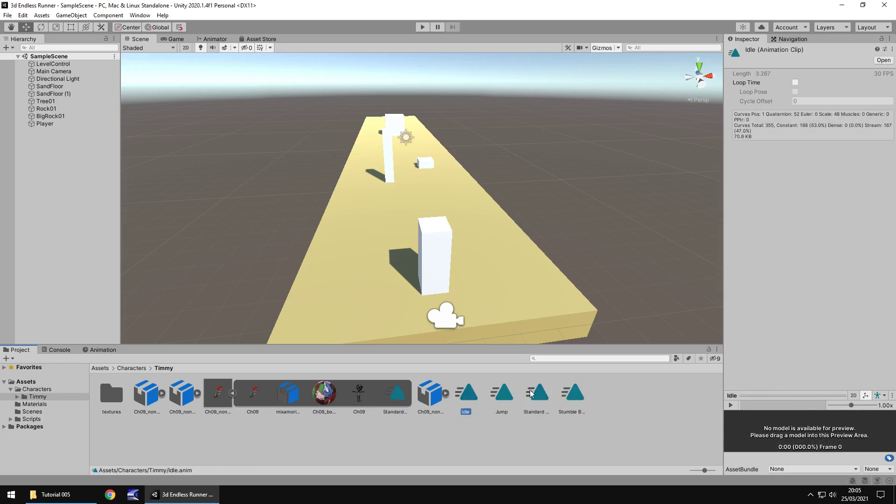
pyautogui.click(795, 82)
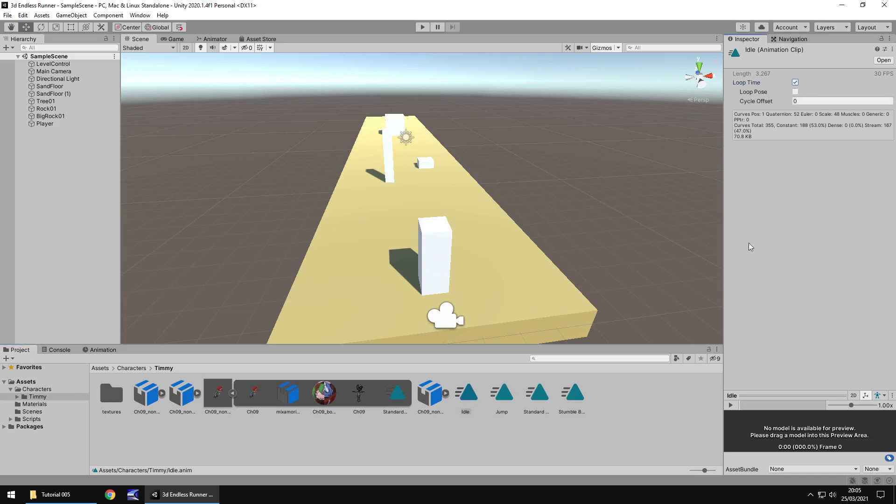
pyautogui.click(510, 398)
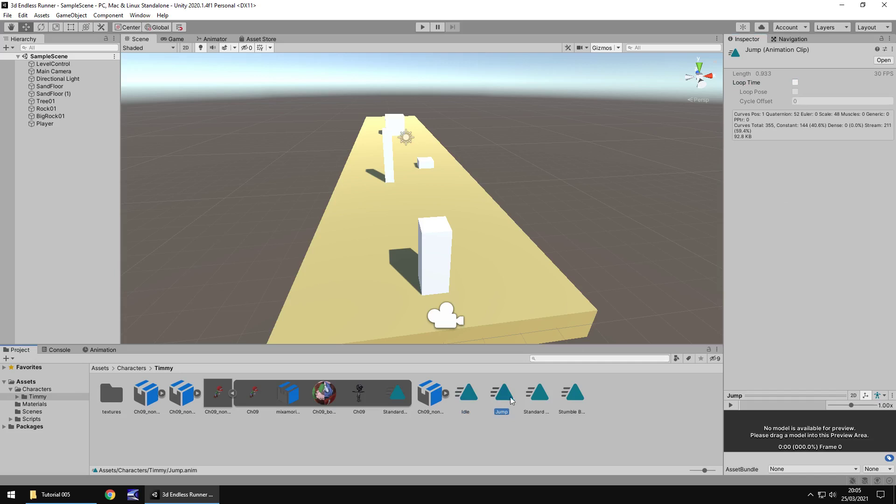
pyautogui.click(531, 414)
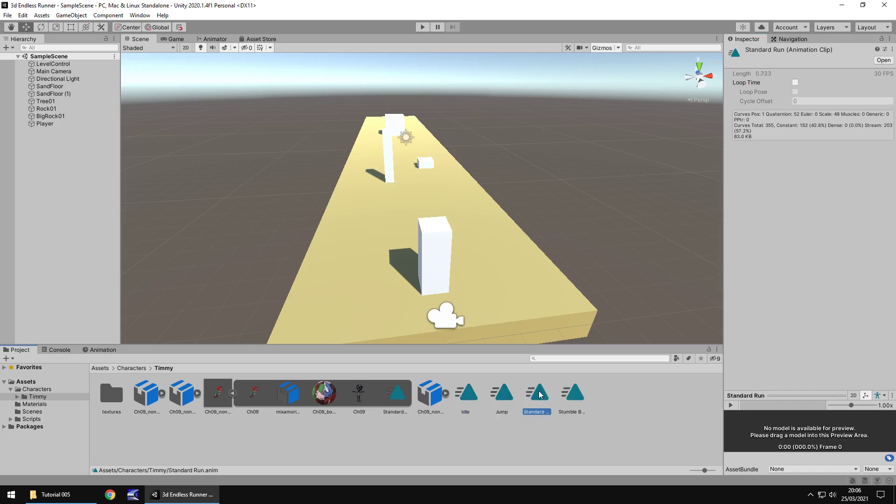
pyautogui.click(795, 83)
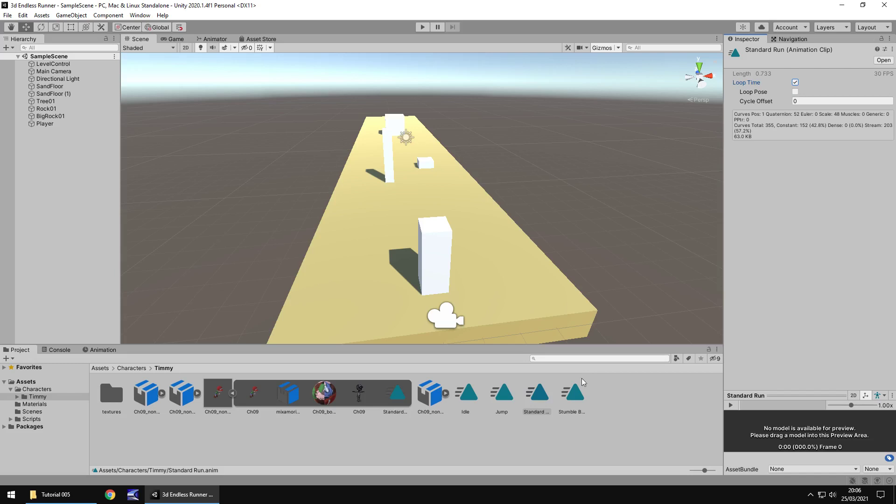
pyautogui.click(578, 396)
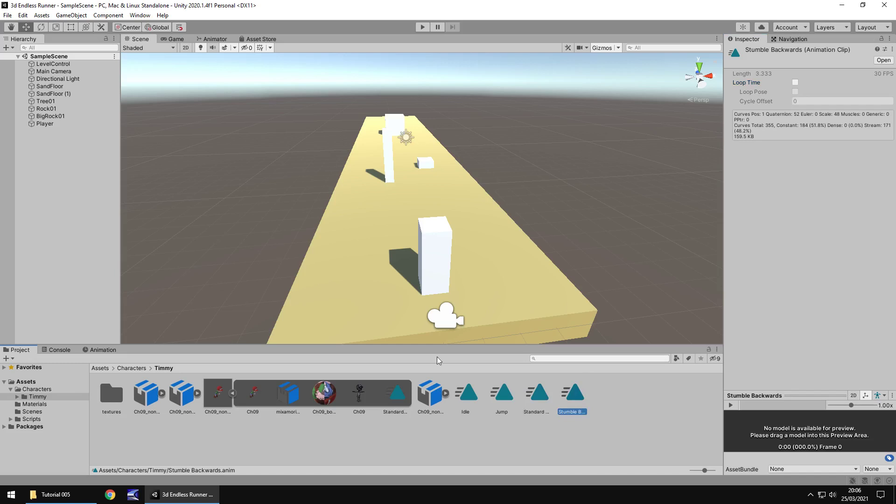
pyautogui.click(233, 394)
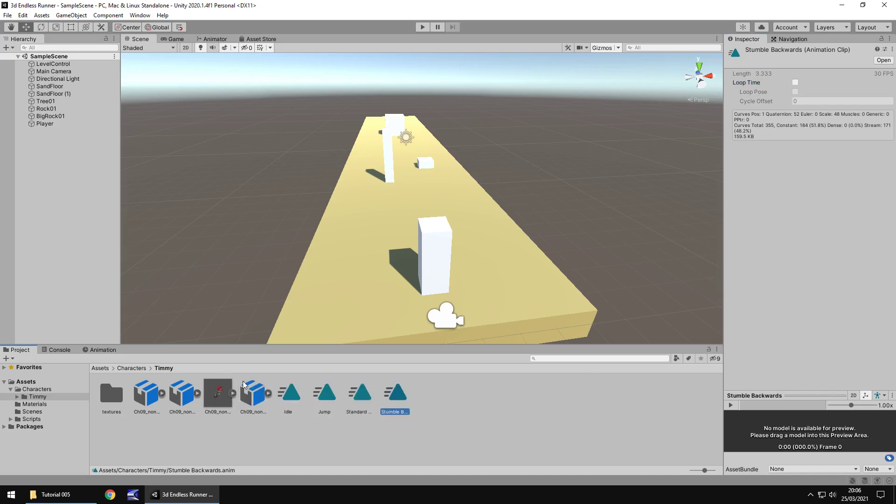
# - Place the Ch09_nonPBR@Standard Run model at Player's position, then move it back to the Hierarchy root
pyautogui.click(50, 125)
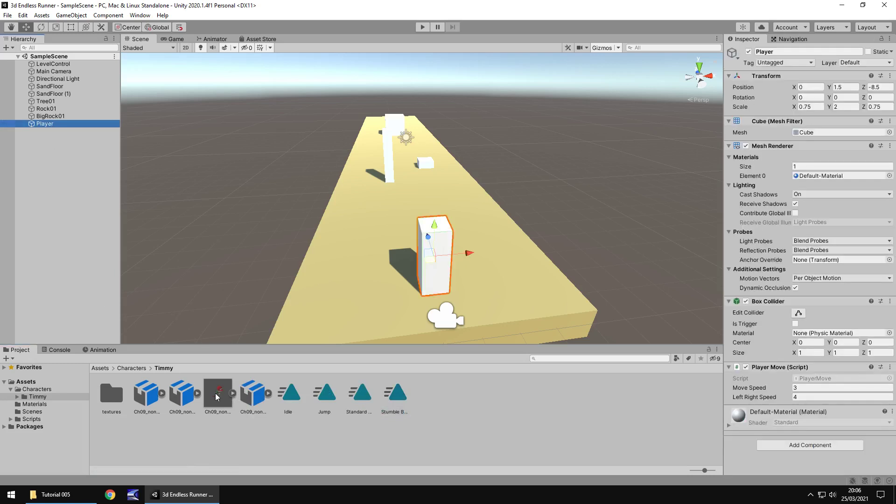
pyautogui.moveTo(216, 397); pyautogui.dragTo(47, 125)
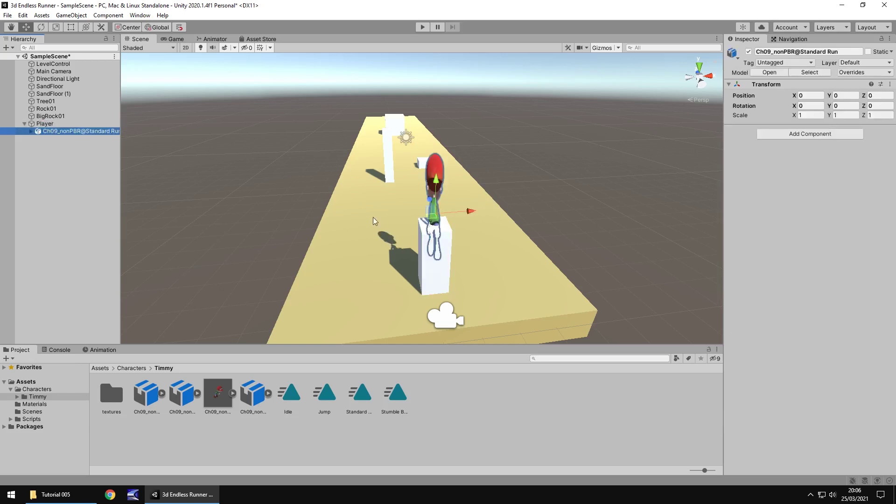
pyautogui.keyDown('alt'); pyautogui.moveTo(511, 237); pyautogui.dragTo(416, 128); pyautogui.keyUp('alt')
pyautogui.moveTo(366, 195); pyautogui.dragTo(423, 204, button='middle')
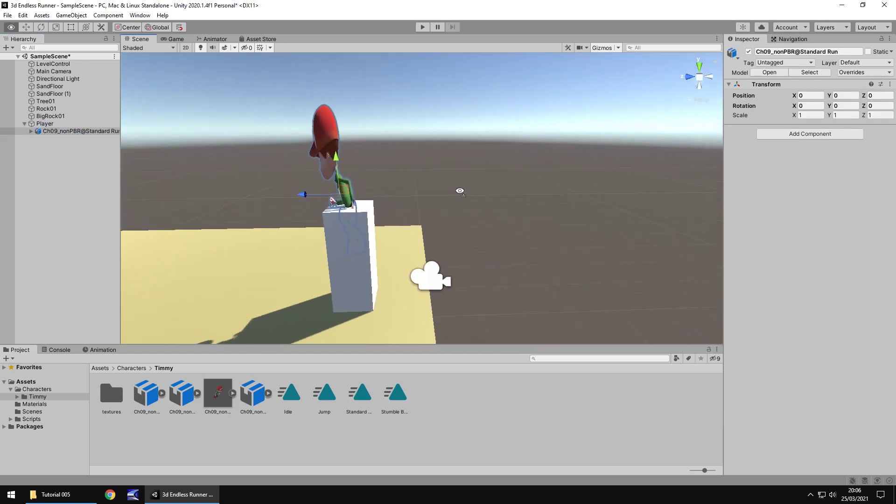
pyautogui.keyDown('alt'); pyautogui.moveTo(424, 204); pyautogui.dragTo(512, 200); pyautogui.keyUp('alt')
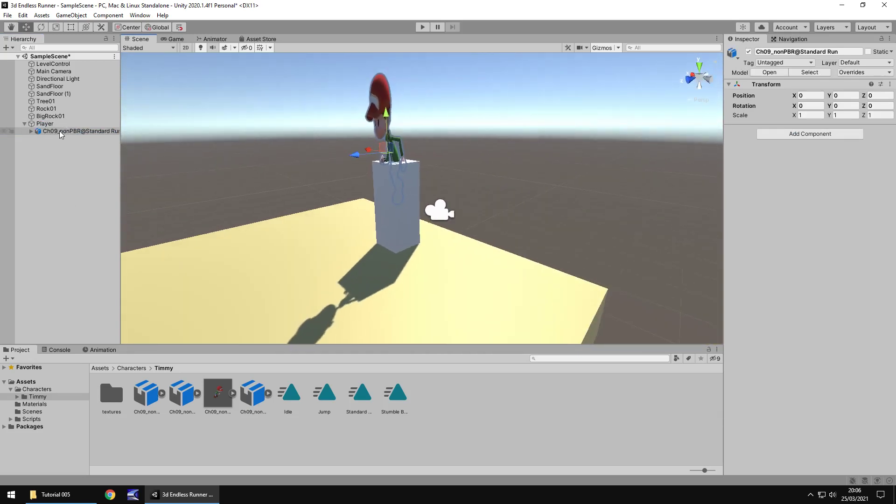
pyautogui.moveTo(54, 133); pyautogui.dragTo(46, 121)
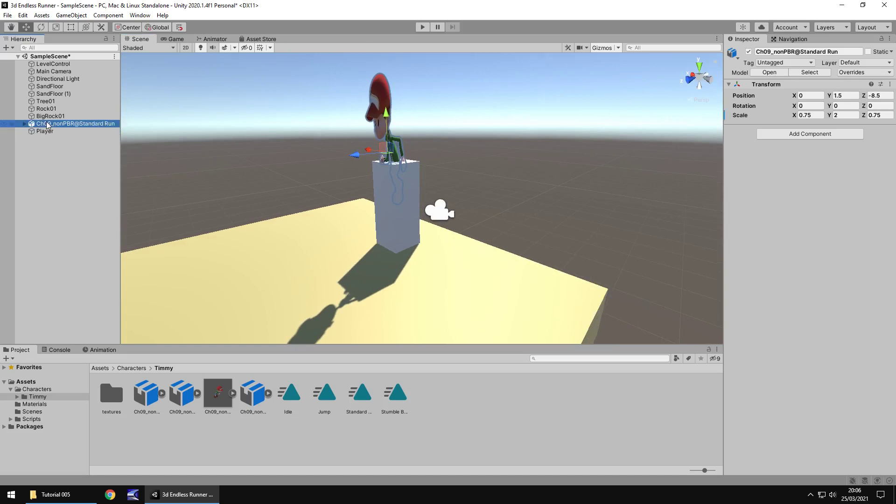
# - Scale the character to 2 on every axis
pyautogui.doubleClick(809, 115)
pyautogui.write('2')
pyautogui.doubleClick(881, 116)
pyautogui.write('2')
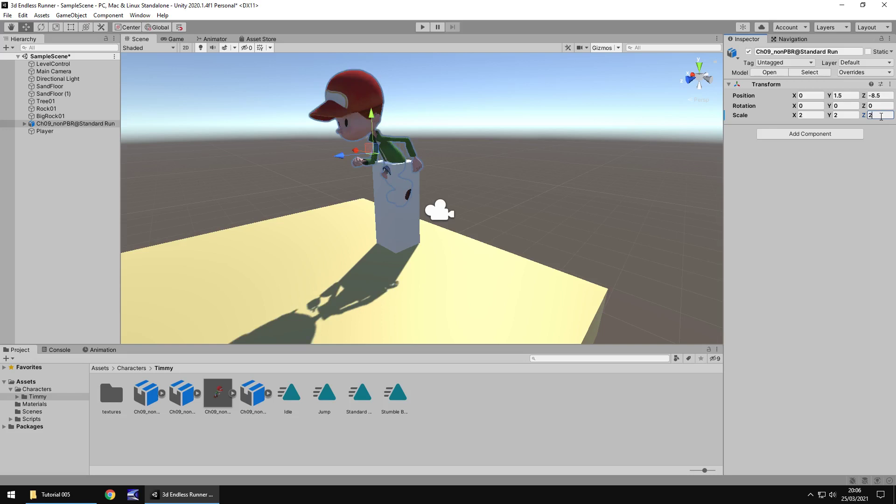
pyautogui.keyDown('alt'); pyautogui.moveTo(463, 151); pyautogui.dragTo(345, 198); pyautogui.keyUp('alt')
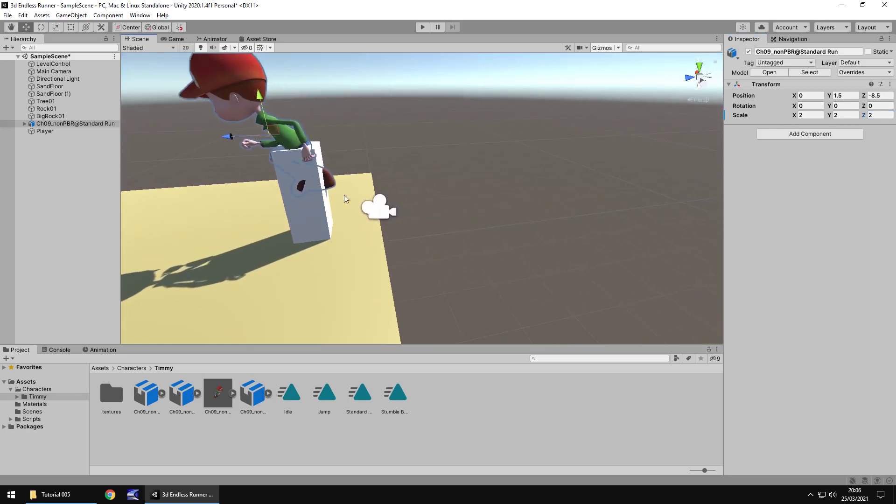
pyautogui.moveTo(344, 198); pyautogui.dragTo(376, 190, button='right')
pyautogui.scroll(5, 332, 134)
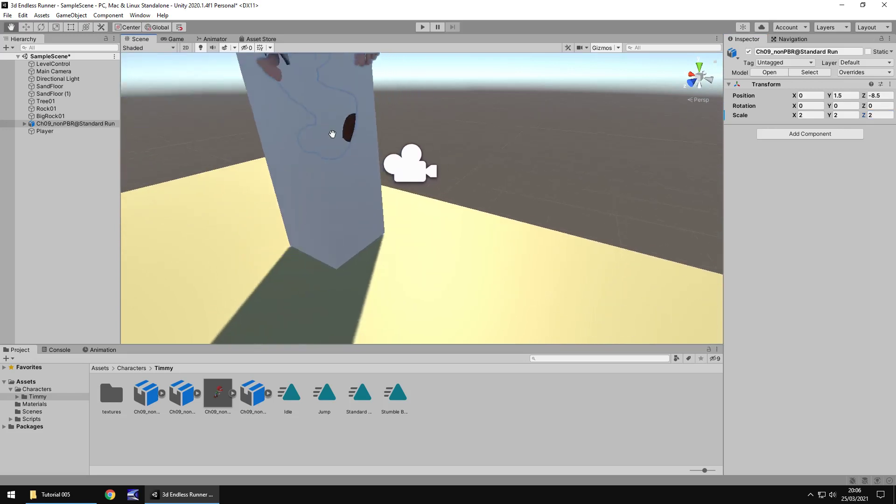
pyautogui.scroll(-5, 333, 134)
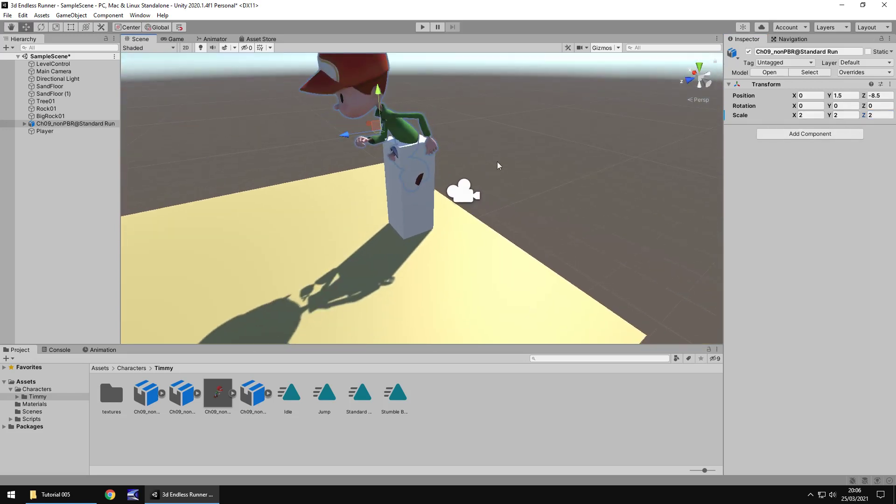
# - Reset the character's scale to 1 on X, Y and Z
pyautogui.click(810, 115)
pyautogui.write('1')
pyautogui.click(845, 116)
pyautogui.write('1')
pyautogui.click(879, 116)
pyautogui.write('1')
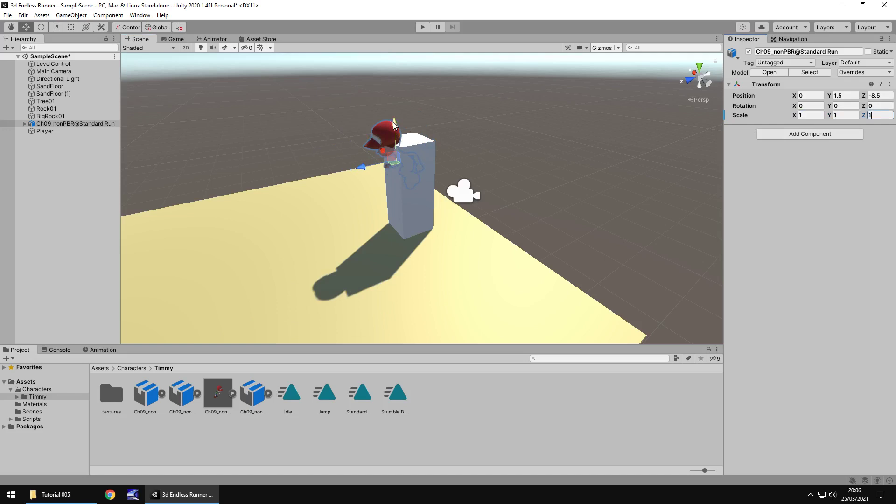
# - Drag the character down onto the box top, to Position Y 0.906
pyautogui.moveTo(397, 121); pyautogui.dragTo(391, 154)
pyautogui.keyDown('alt'); pyautogui.moveTo(508, 178); pyautogui.dragTo(377, 180); pyautogui.keyUp('alt')
pyautogui.scroll(5, 584, 133)
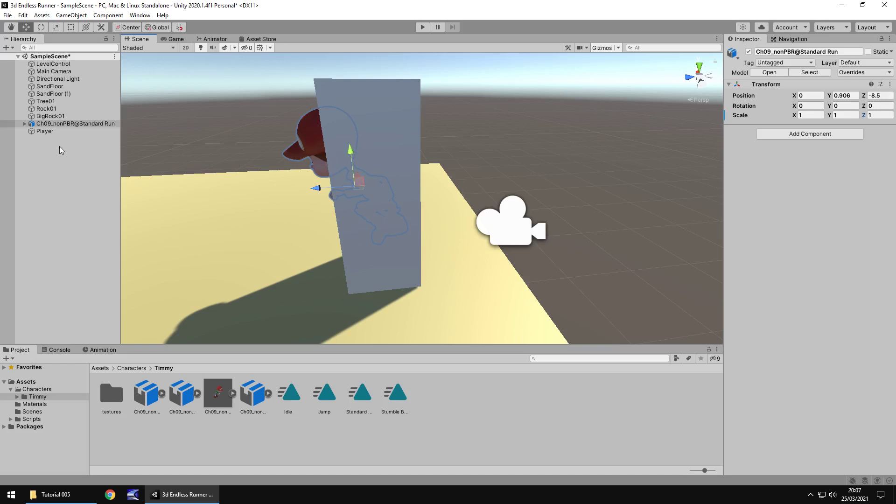
# - Turn off Player's Mesh Renderer and lower the character into the hidden cube
pyautogui.click(45, 133)
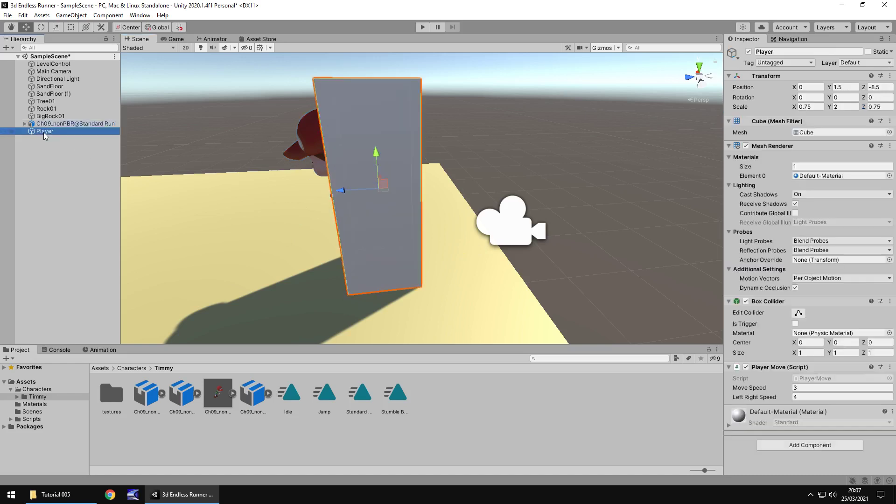
pyautogui.click(747, 146)
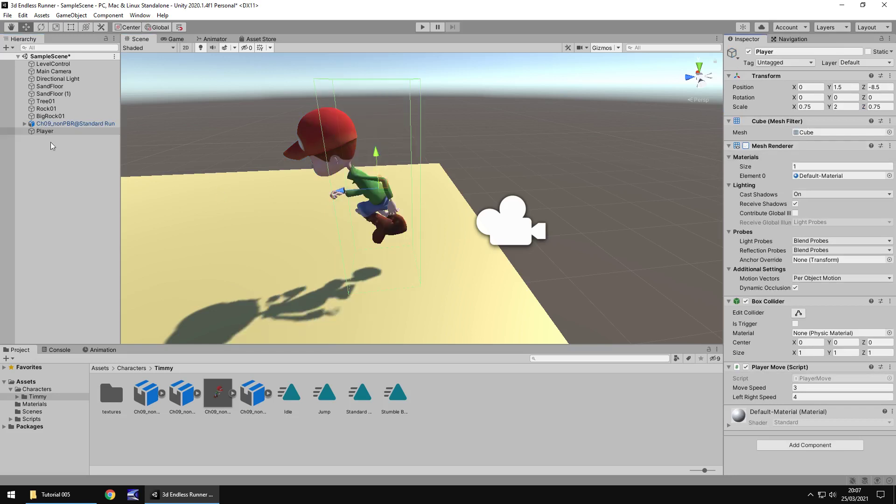
pyautogui.click(64, 123)
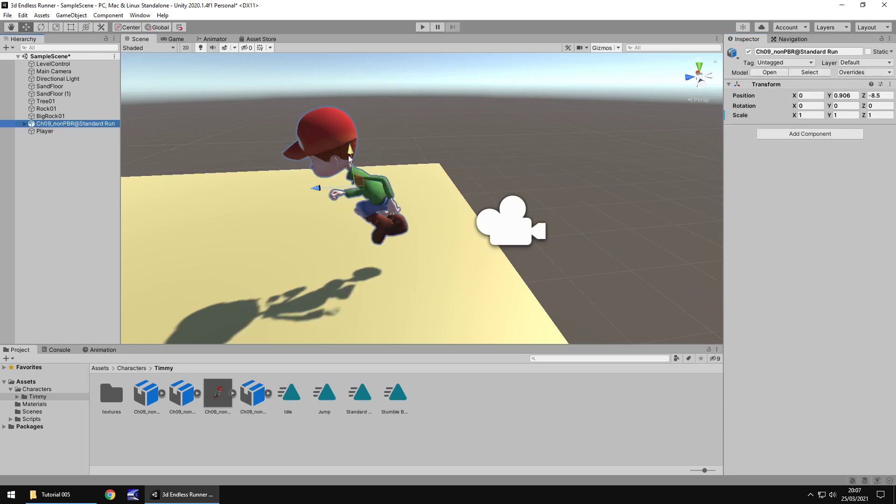
pyautogui.moveTo(351, 158); pyautogui.dragTo(353, 187)
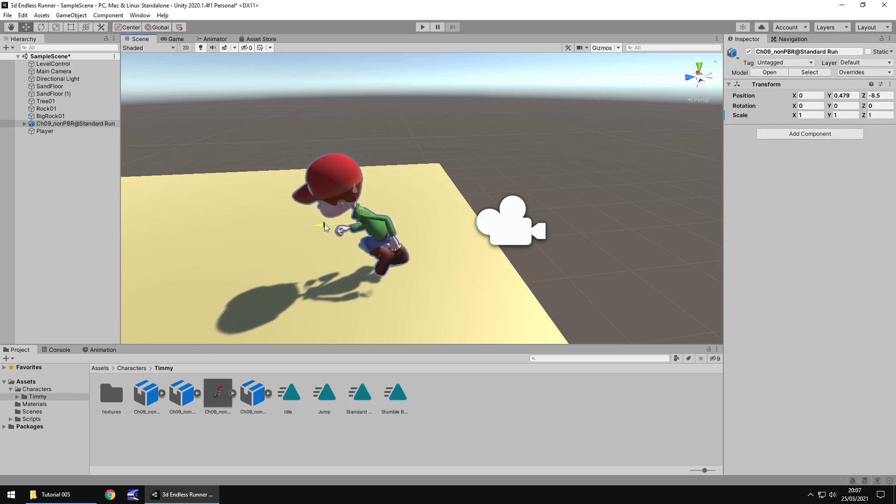
pyautogui.moveTo(326, 224); pyautogui.dragTo(345, 225)
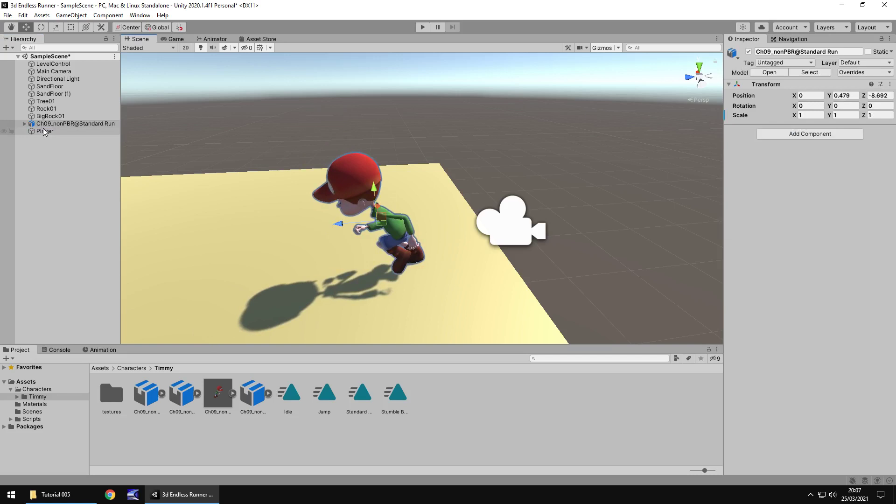
pyautogui.click(45, 131)
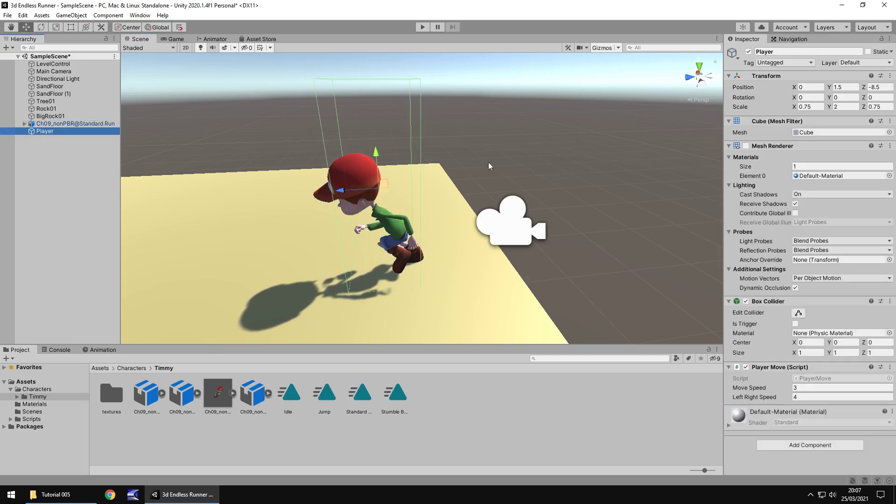
pyautogui.click(75, 124)
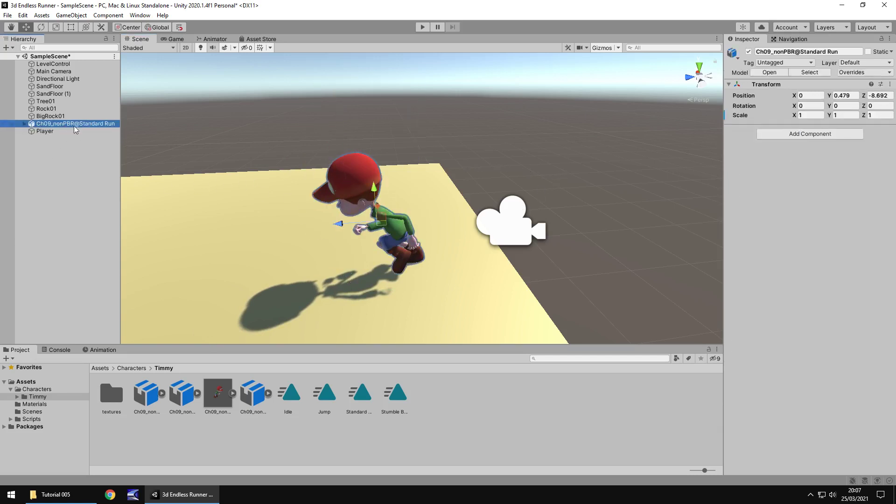
# - Set the character's scale to 1.2 on X, Y and Z
pyautogui.click(814, 116)
pyautogui.write('1.2')
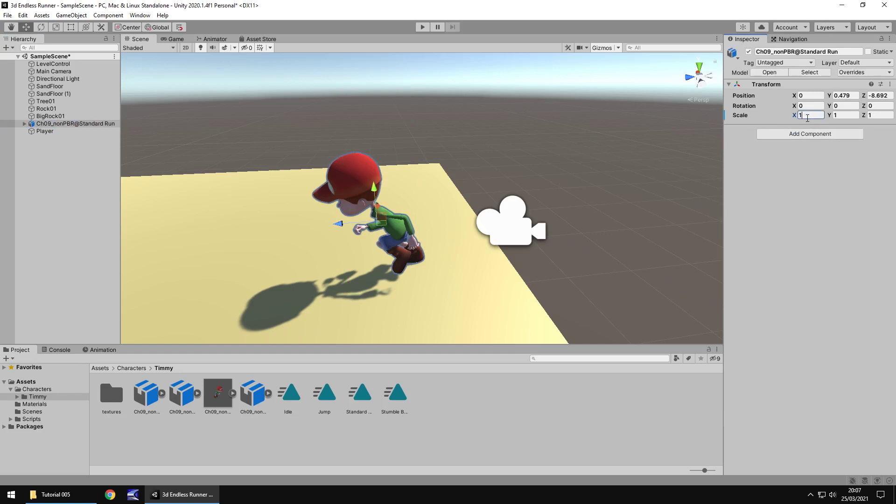
pyautogui.press('Tab')
pyautogui.write('1.2')
pyautogui.press('Tab')
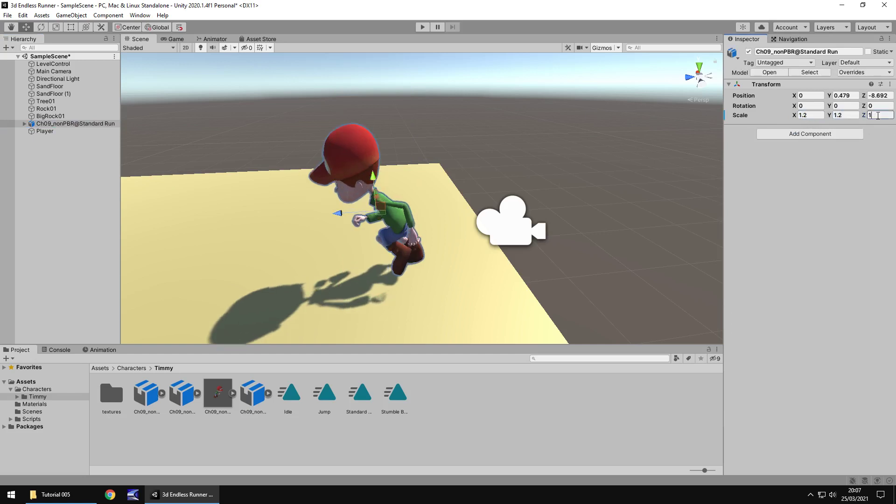
pyautogui.write('1.2')
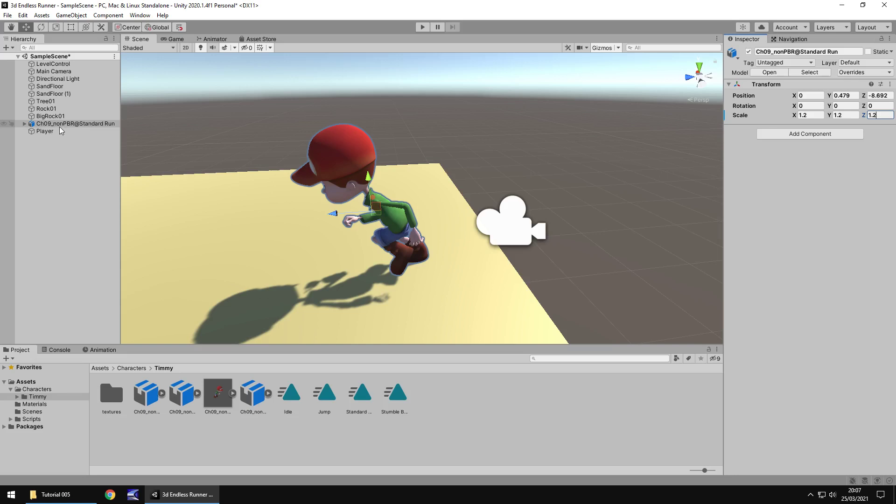
# - Make the character a child of Player and test it in play mode
pyautogui.moveTo(57, 126); pyautogui.dragTo(46, 133)
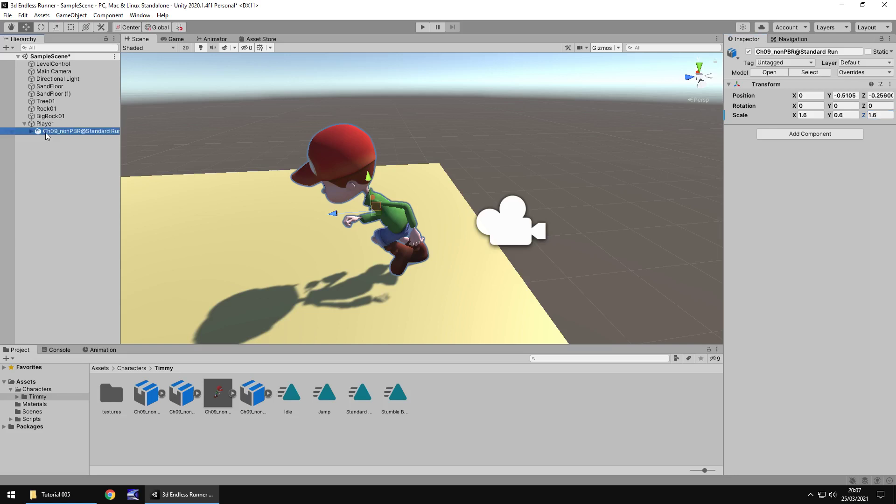
pyautogui.click(58, 168)
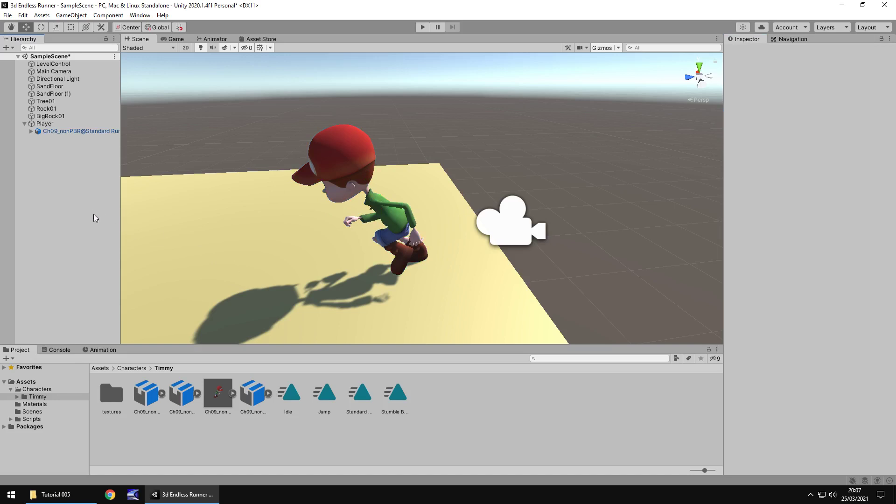
pyautogui.click(422, 27)
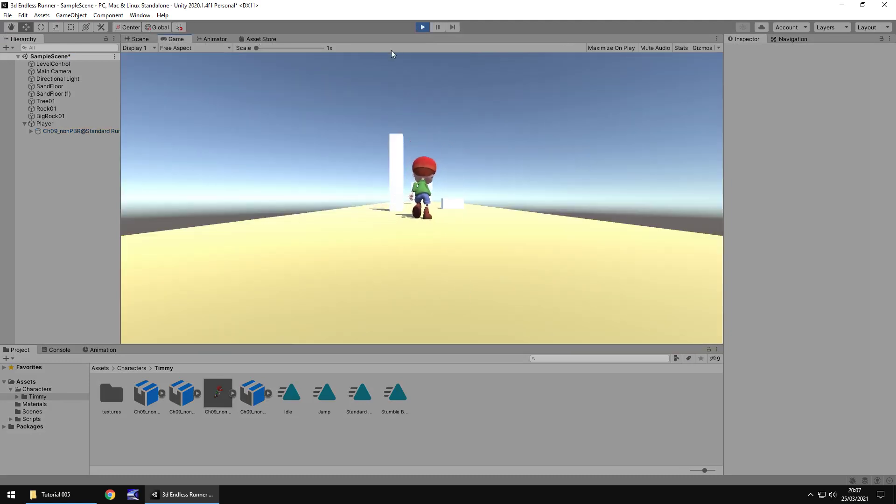
pyautogui.click(420, 27)
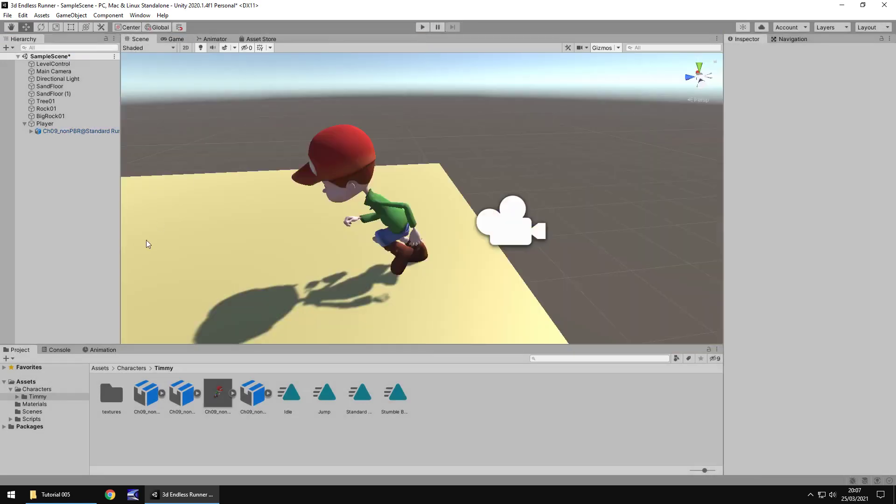
# - Inspect the character's Ch09 mesh and mixamorig6:Hips bones: LeftUpLeg, RightUpLeg and Spine
pyautogui.click(76, 132)
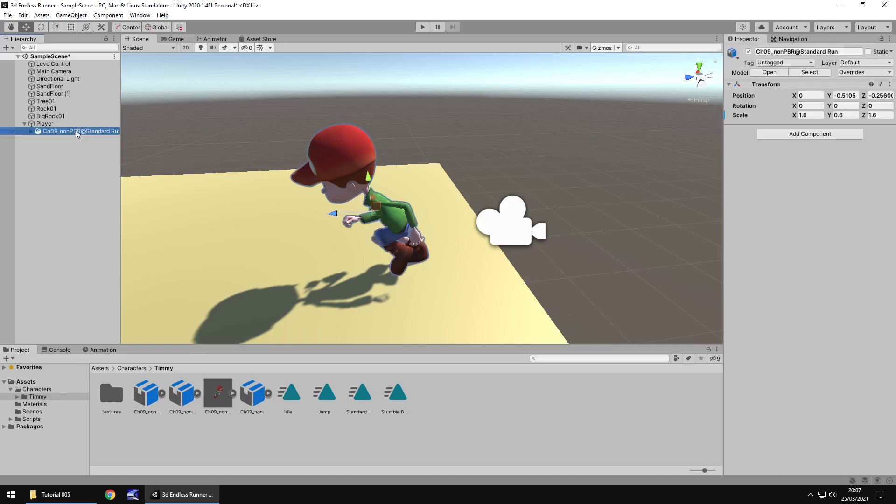
pyautogui.click(30, 131)
pyautogui.click(57, 139)
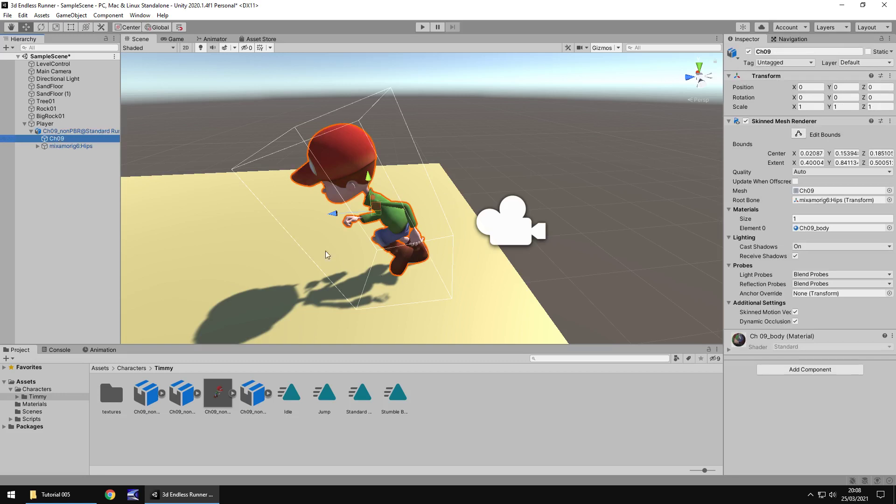
pyautogui.click(67, 148)
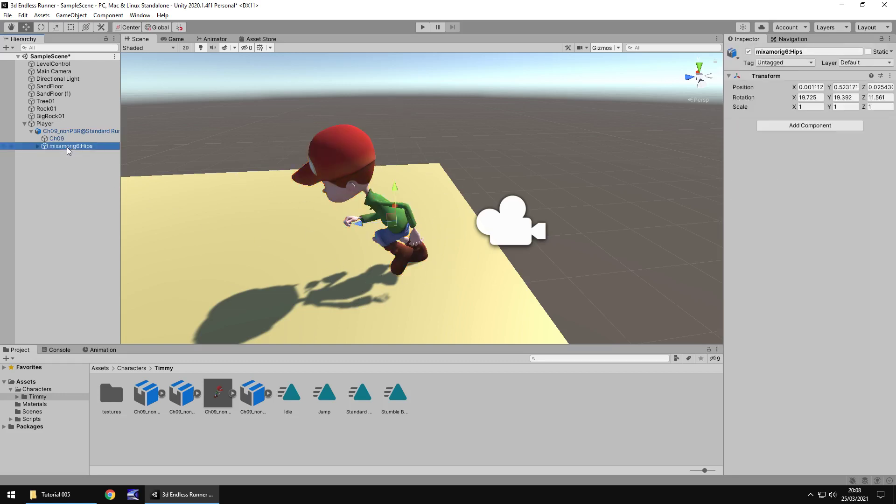
pyautogui.click(37, 146)
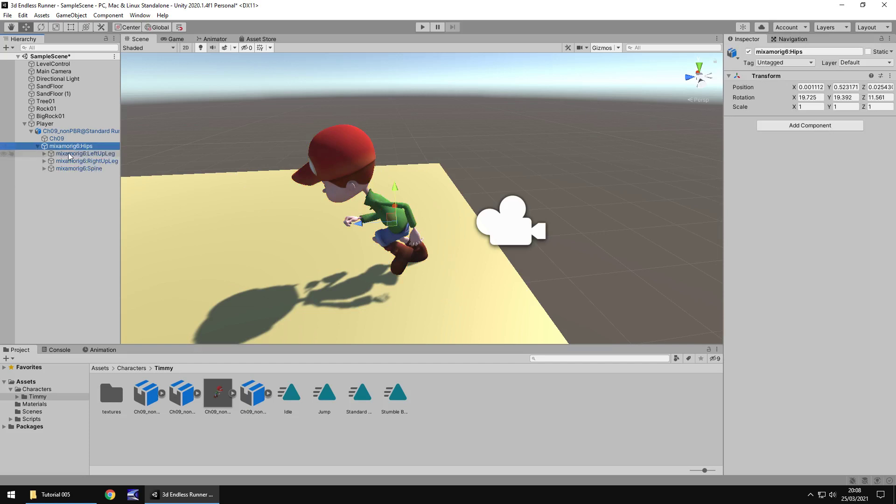
pyautogui.click(70, 154)
pyautogui.click(85, 161)
pyautogui.click(85, 168)
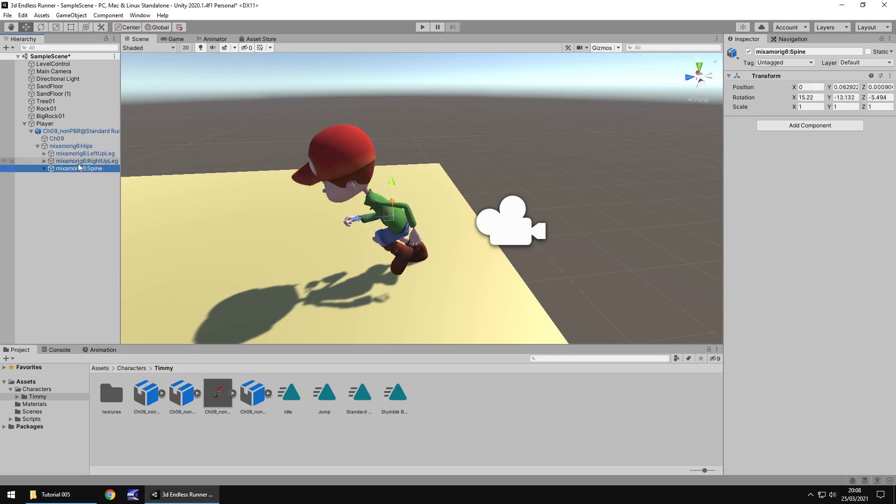
pyautogui.click(37, 146)
pyautogui.click(73, 133)
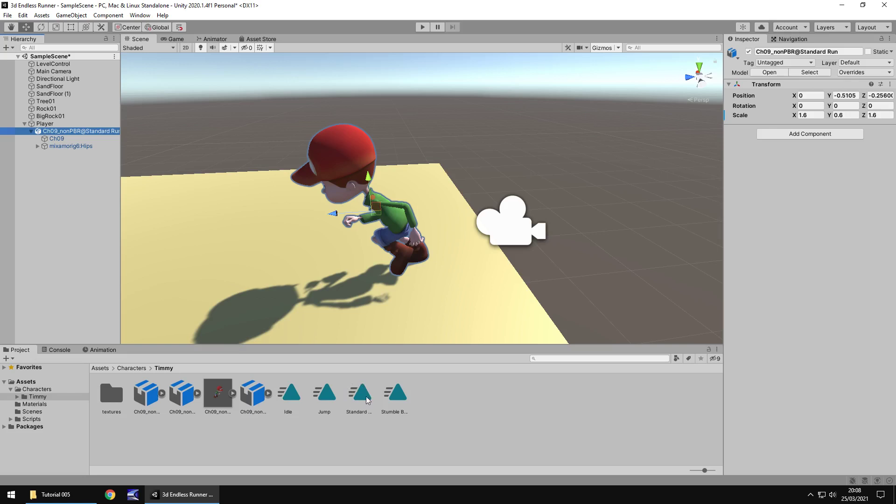
# - Drag the Standard Run clip onto the character to add its Animator, then test-play it
pyautogui.moveTo(364, 398); pyautogui.dragTo(72, 135)
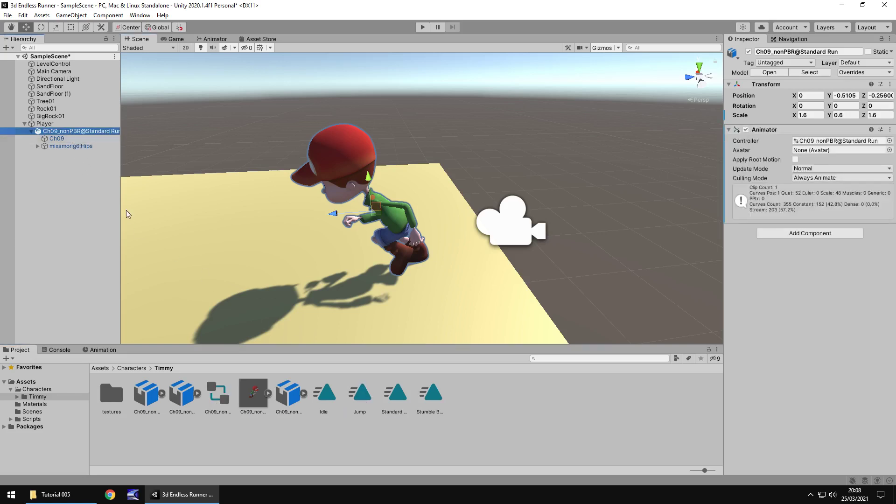
pyautogui.click(422, 27)
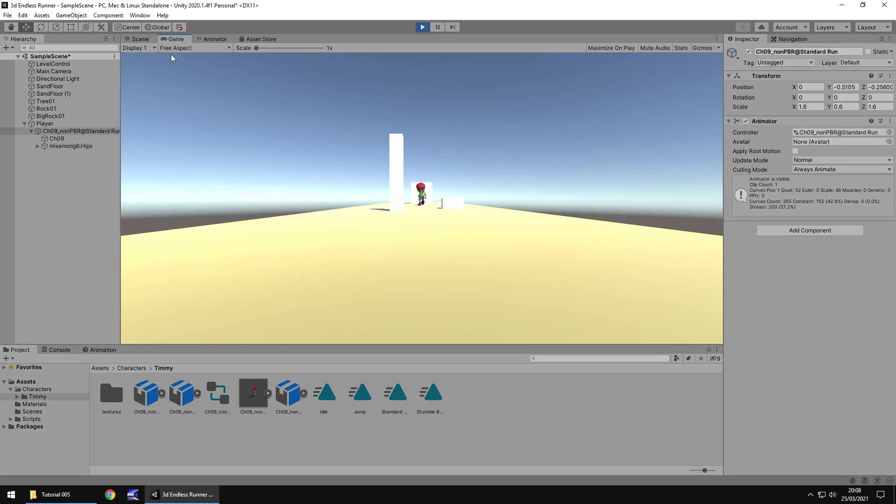
pyautogui.click(422, 27)
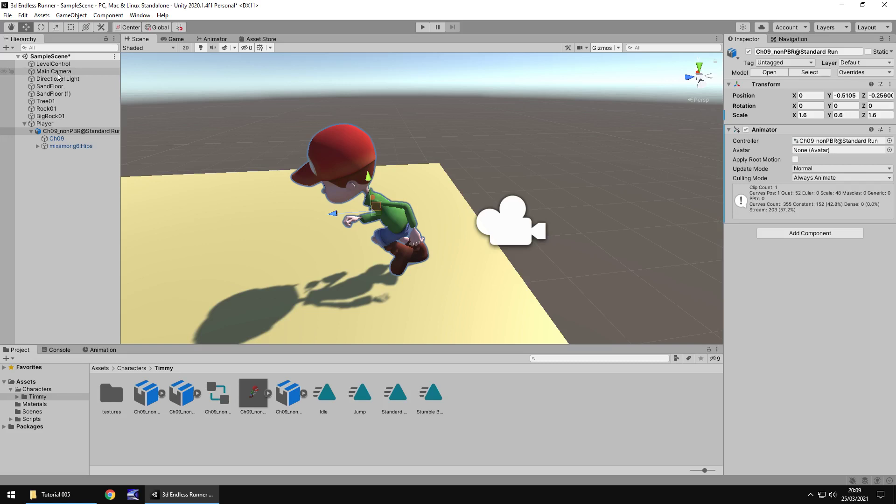
# - Make Main Camera a child of Player and position it above and behind Timmy
pyautogui.moveTo(53, 73); pyautogui.dragTo(49, 125)
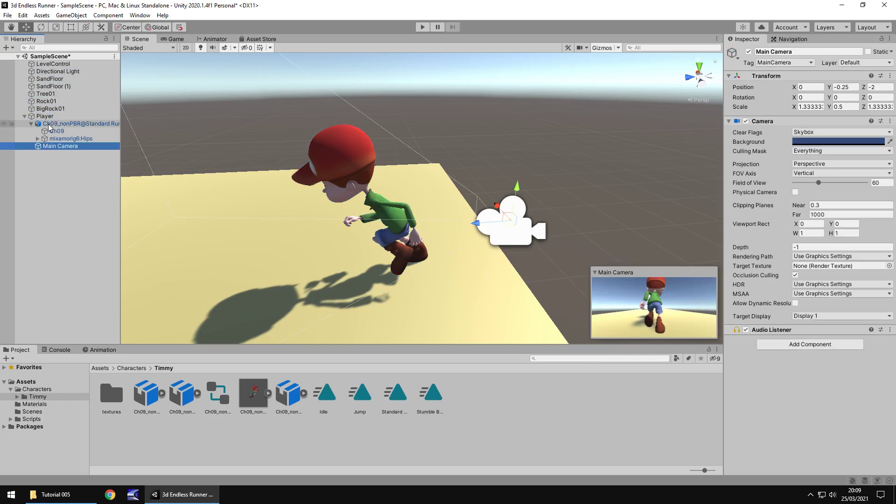
pyautogui.scroll(-5, 546, 212)
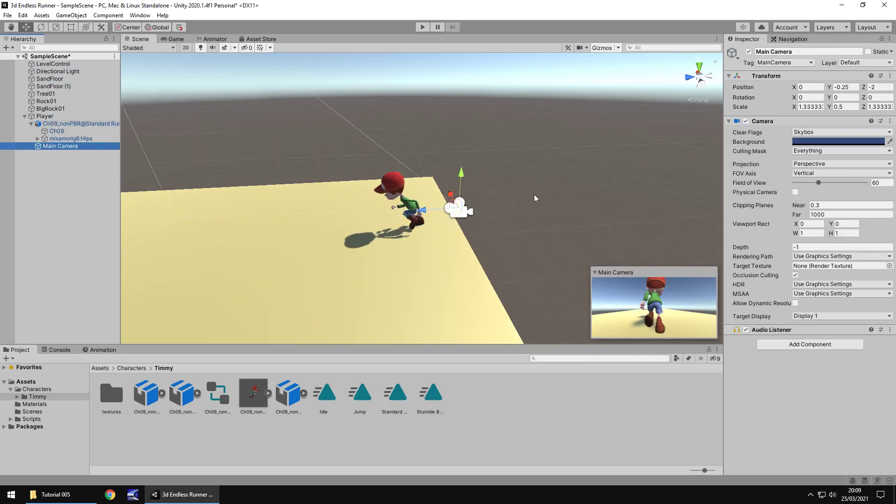
pyautogui.click(461, 172)
pyautogui.moveTo(461, 171); pyautogui.dragTo(461, 120)
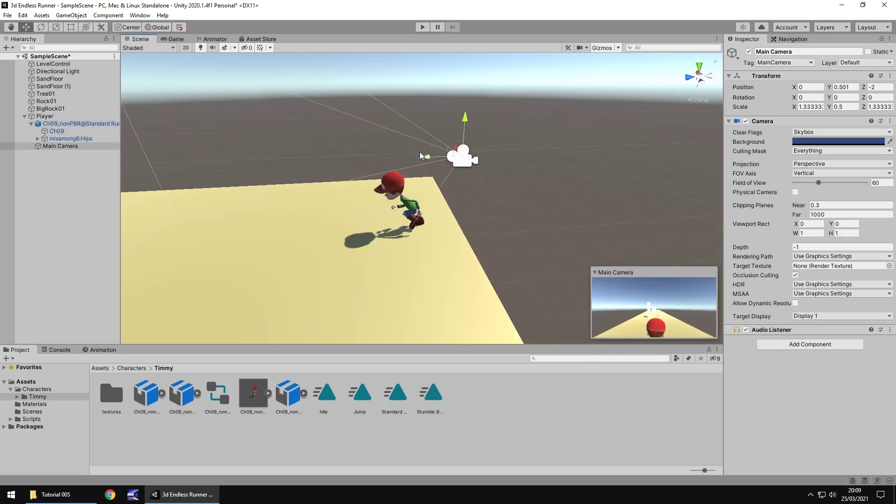
pyautogui.moveTo(421, 154); pyautogui.dragTo(494, 156)
pyautogui.moveTo(795, 98); pyautogui.dragTo(152, 132)
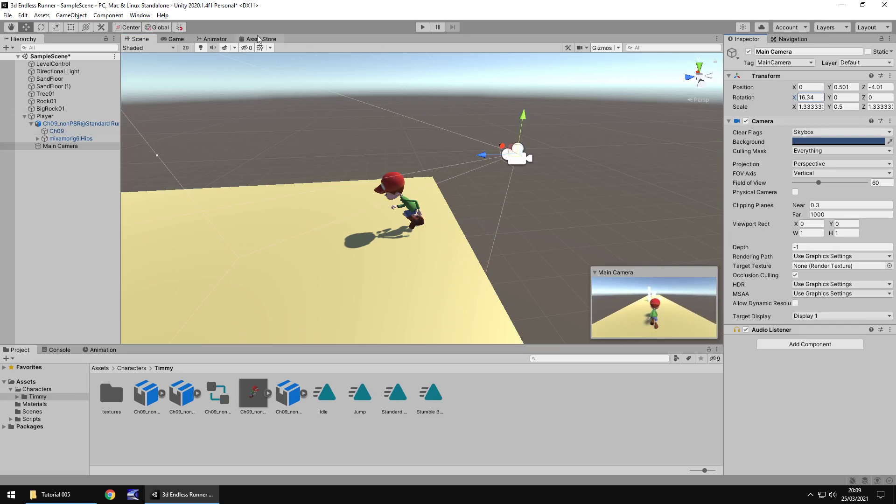
# - Check the Game view, return to the Scene view, and enter Play mode
pyautogui.click(173, 39)
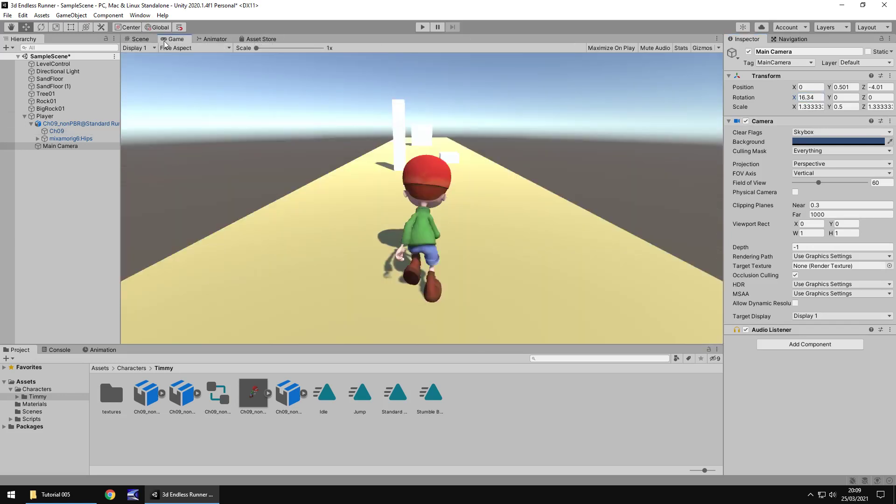
pyautogui.click(140, 39)
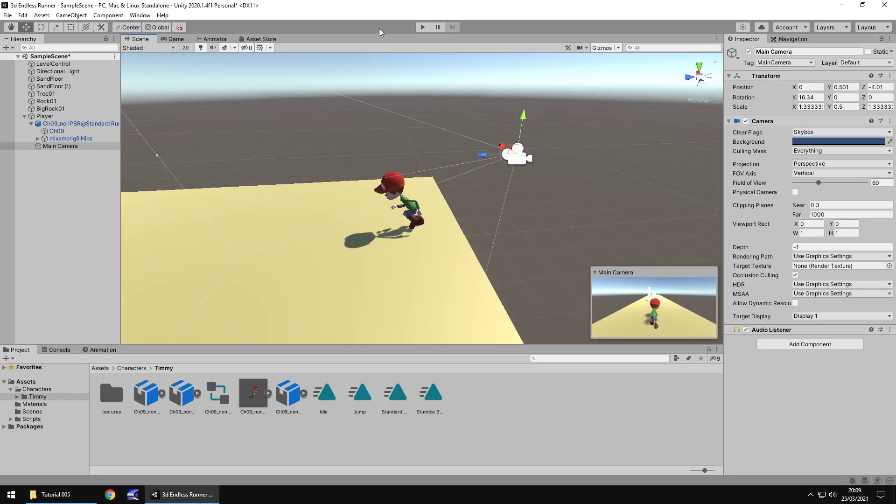
pyautogui.click(422, 27)
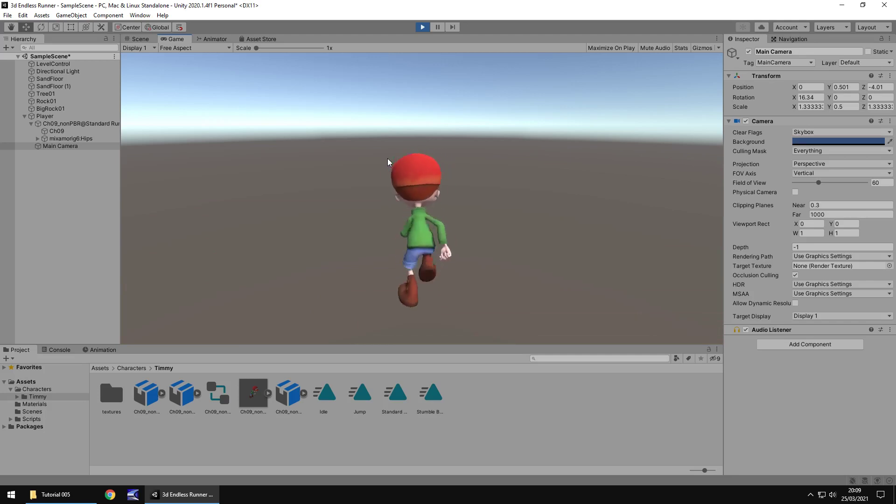
# - Stop Play mode, orbit around the track and player, and bring up the empty Animator graph
pyautogui.hotkey('ctrl', 'p')
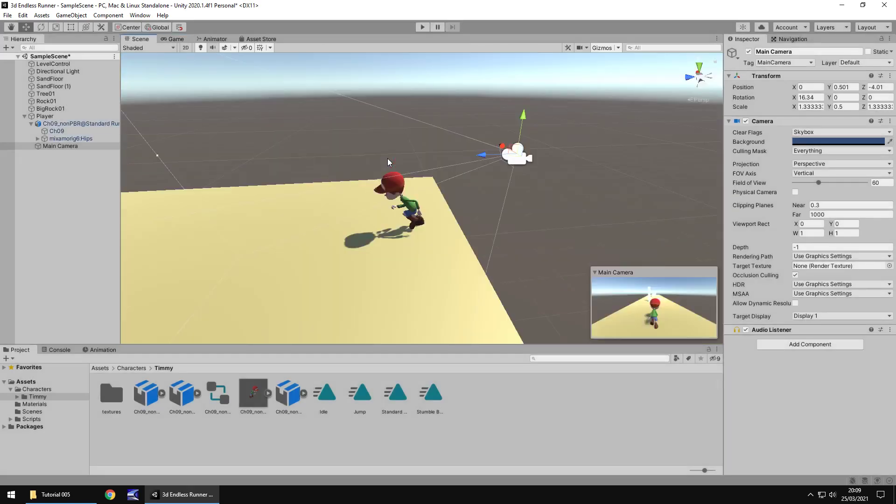
pyautogui.keyDown('alt'); pyautogui.moveTo(339, 121); pyautogui.dragTo(334, 181); pyautogui.keyUp('alt')
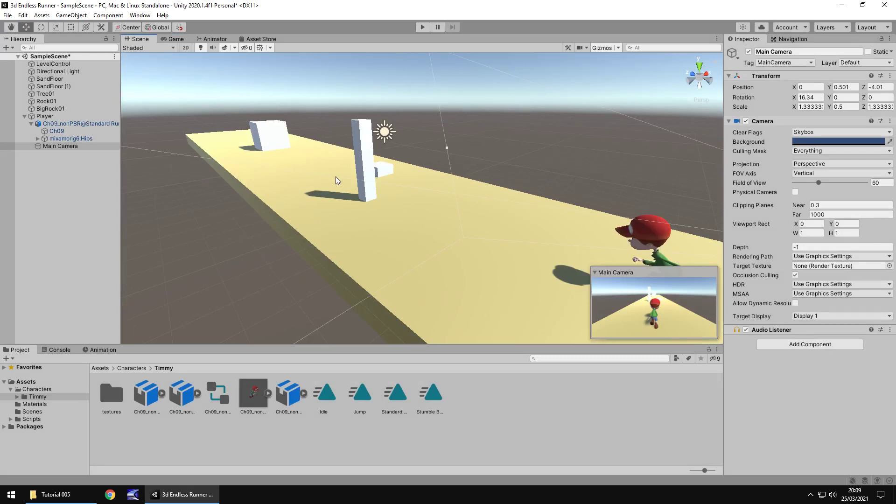
pyautogui.keyDown('alt'); pyautogui.moveTo(424, 198); pyautogui.dragTo(477, 273); pyautogui.keyUp('alt')
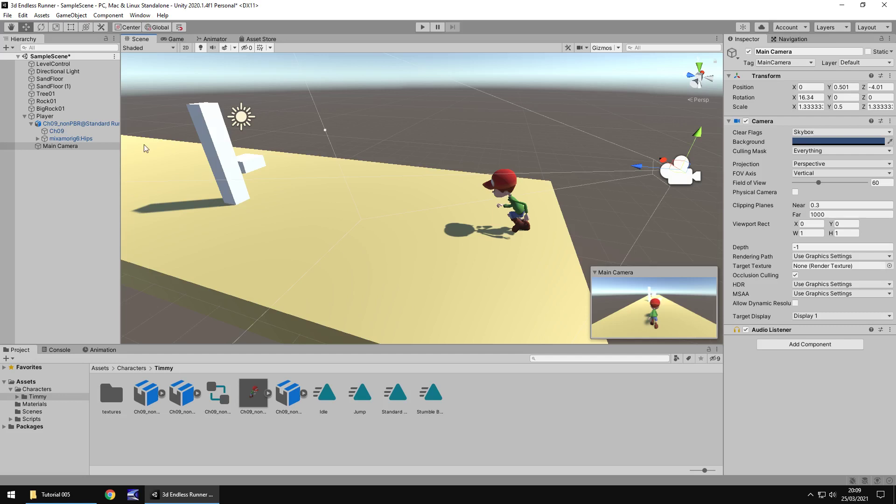
pyautogui.click(215, 39)
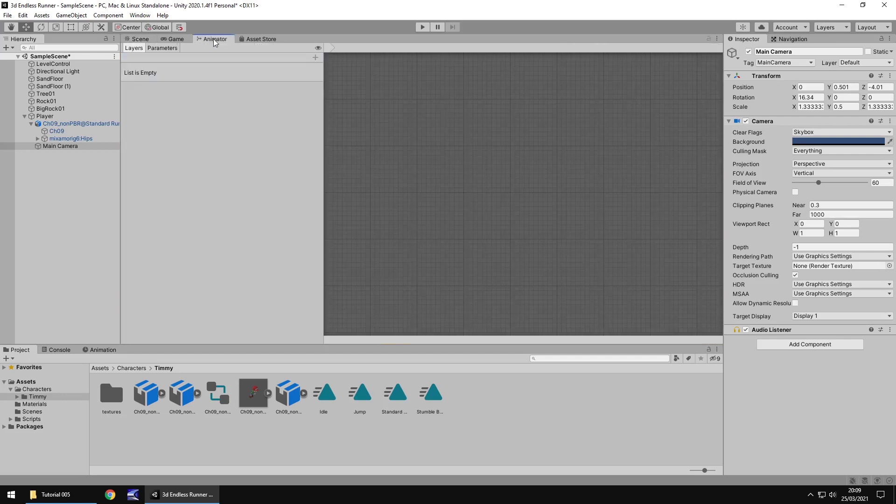
# - Open the Standard Run controller and add Idle, Jump and Stumble Backwards clips as states
pyautogui.doubleClick(221, 397)
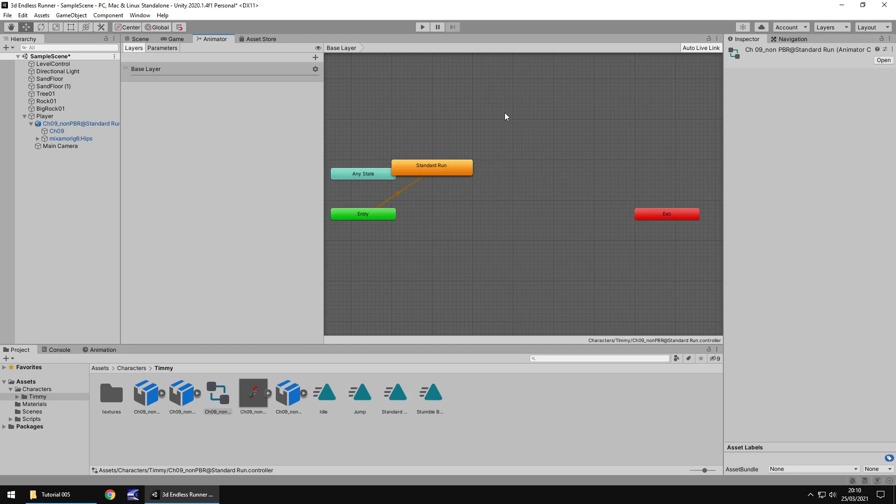
pyautogui.moveTo(452, 175); pyautogui.dragTo(484, 141)
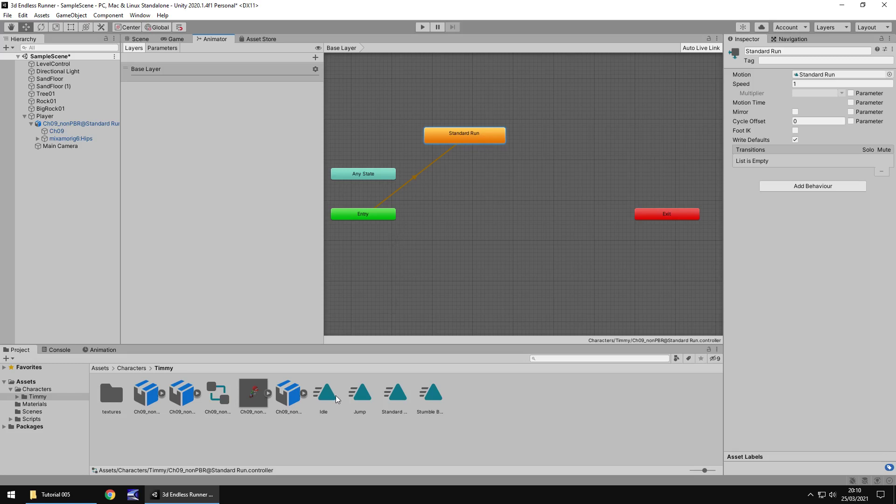
pyautogui.moveTo(332, 395); pyautogui.dragTo(460, 182)
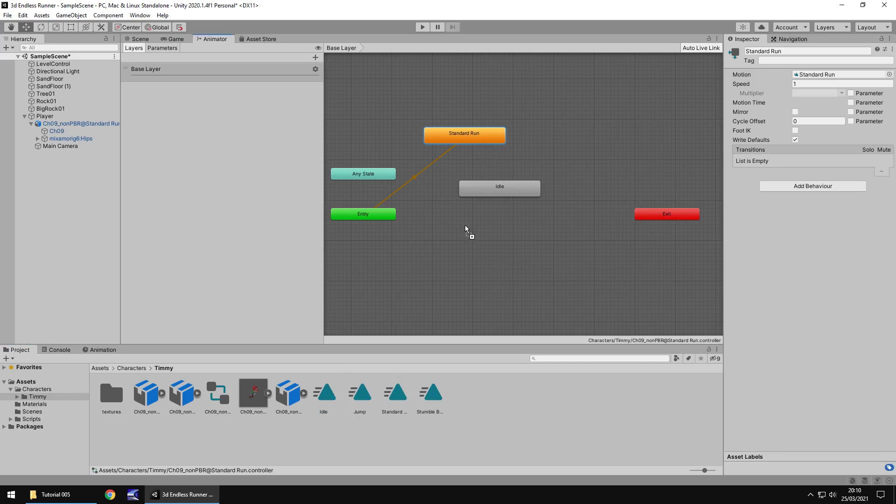
pyautogui.moveTo(465, 225); pyautogui.dragTo(466, 210)
pyautogui.moveTo(430, 393); pyautogui.dragTo(477, 240)
# - Set the Jump state's speed to -1
pyautogui.click(478, 224)
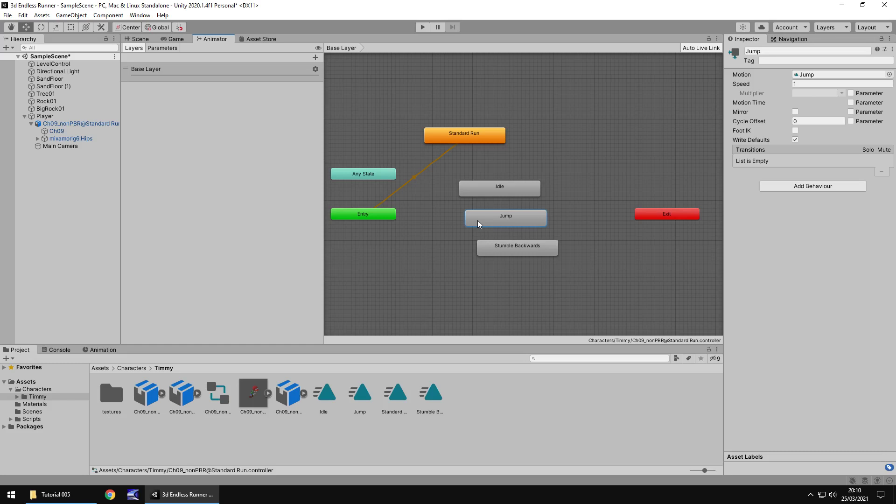
pyautogui.click(819, 85)
pyautogui.click(813, 84)
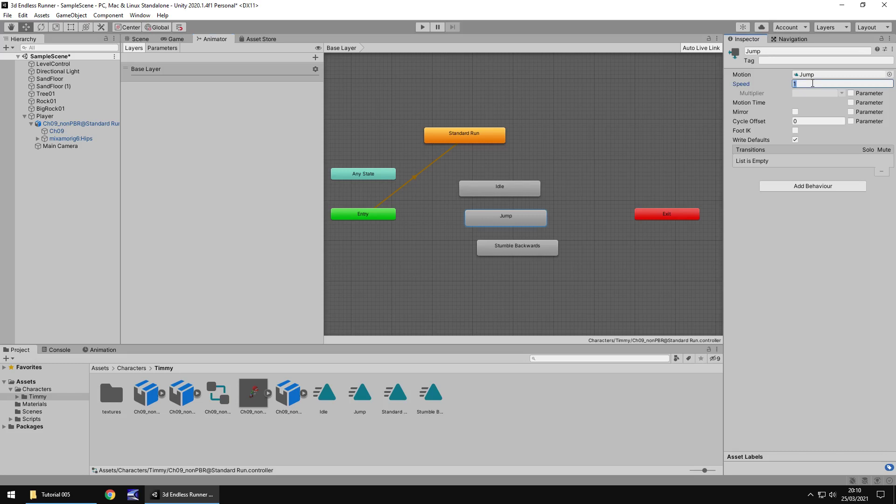
pyautogui.write('-1')
# - Make Jump the layer default state and test-play the scene to preview it
pyautogui.rightClick(510, 220)
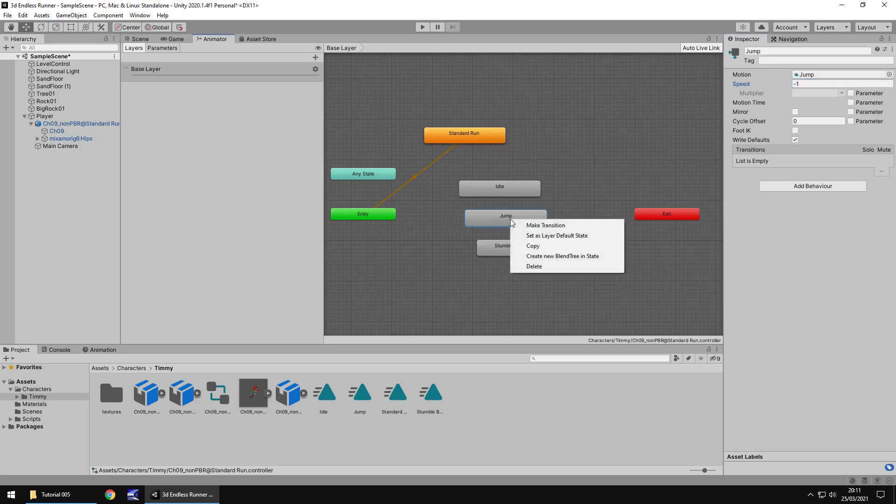
pyautogui.click(581, 237)
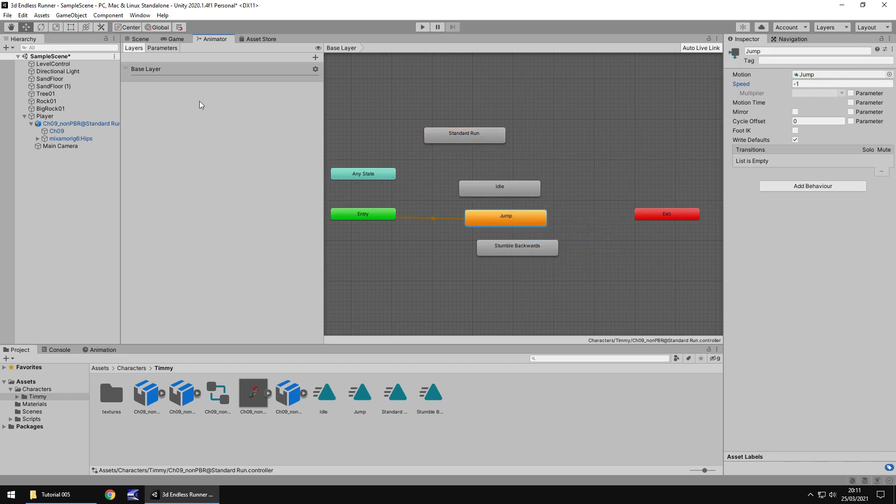
pyautogui.click(139, 38)
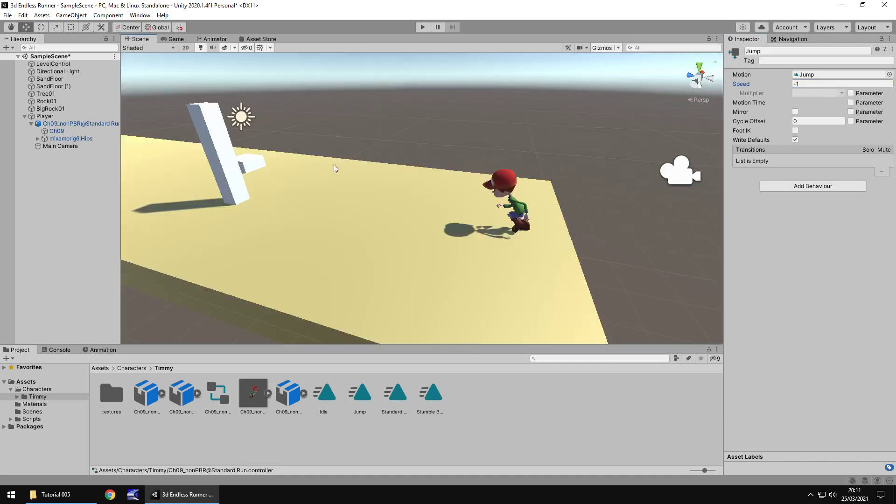
pyautogui.click(424, 27)
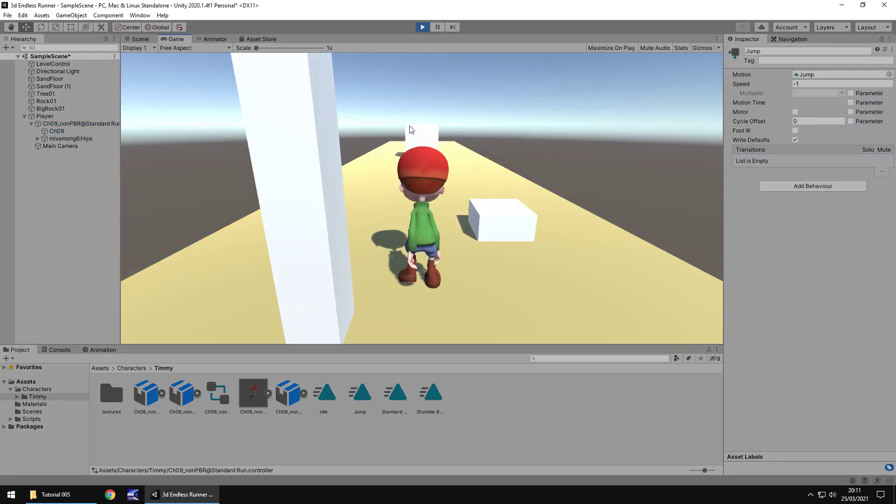
pyautogui.click(423, 26)
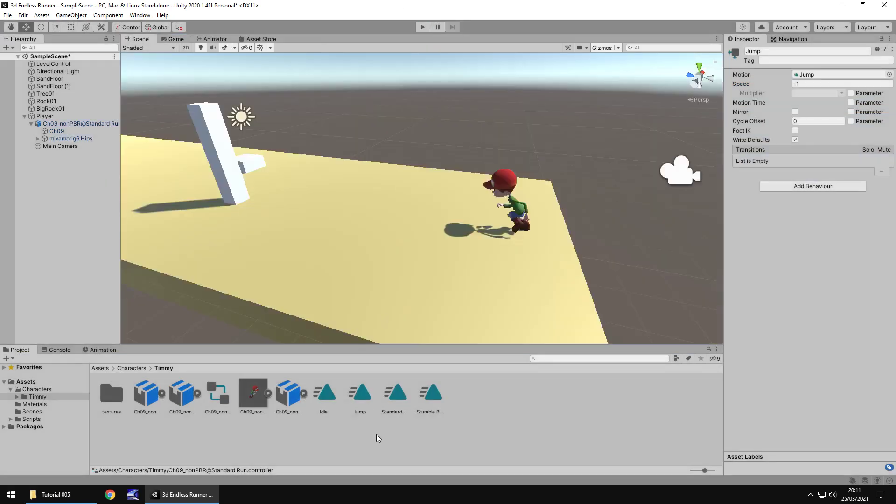
# - Test the Jump clip with Loop Time on, then switch Loop Time back off
pyautogui.click(360, 399)
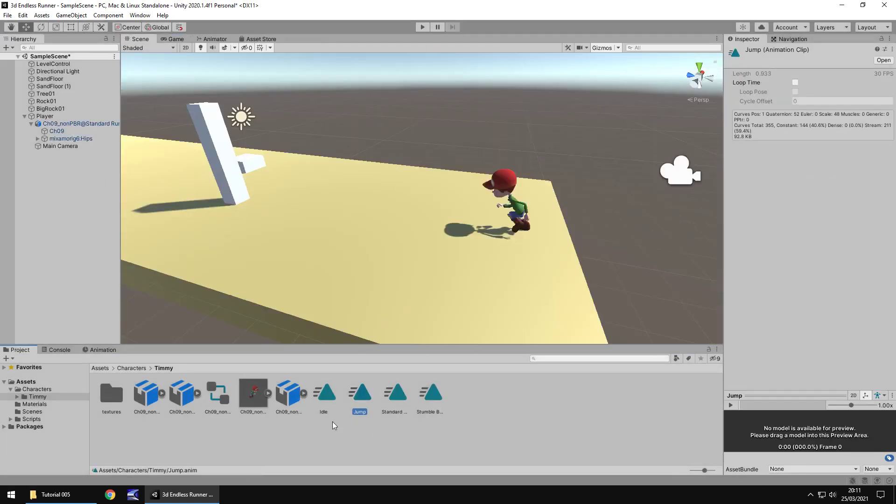
pyautogui.click(795, 82)
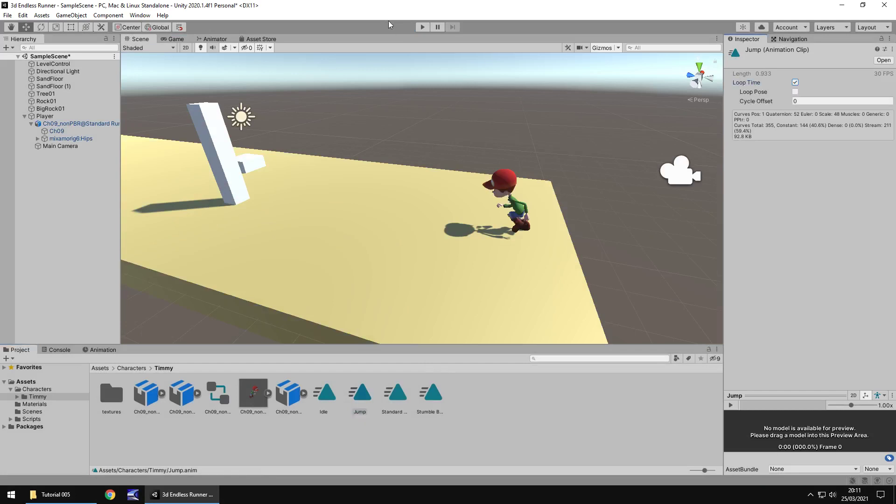
pyautogui.click(423, 27)
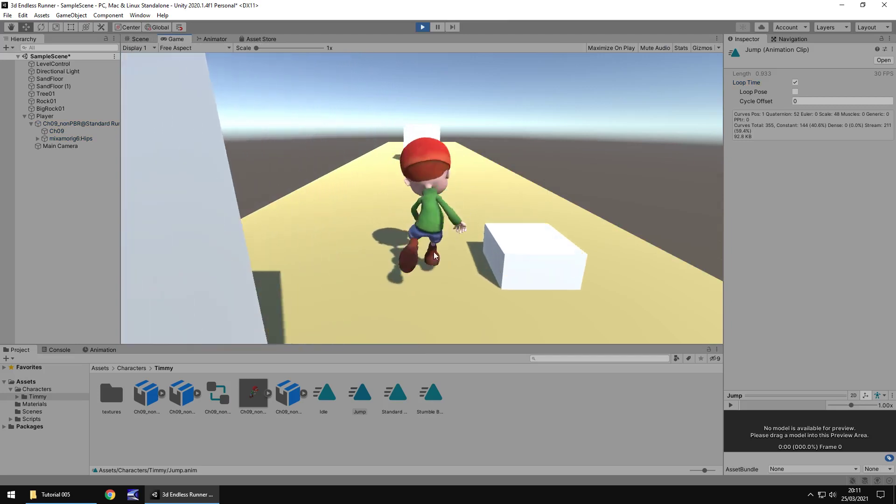
pyautogui.click(423, 28)
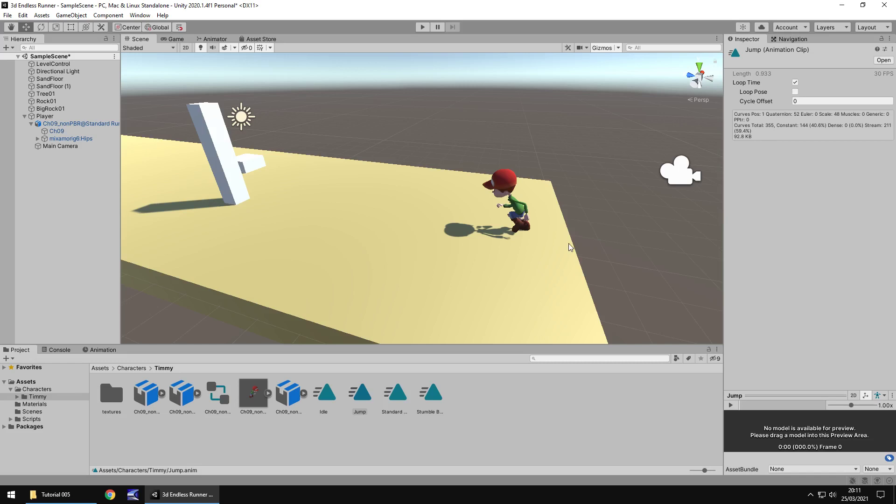
pyautogui.click(795, 83)
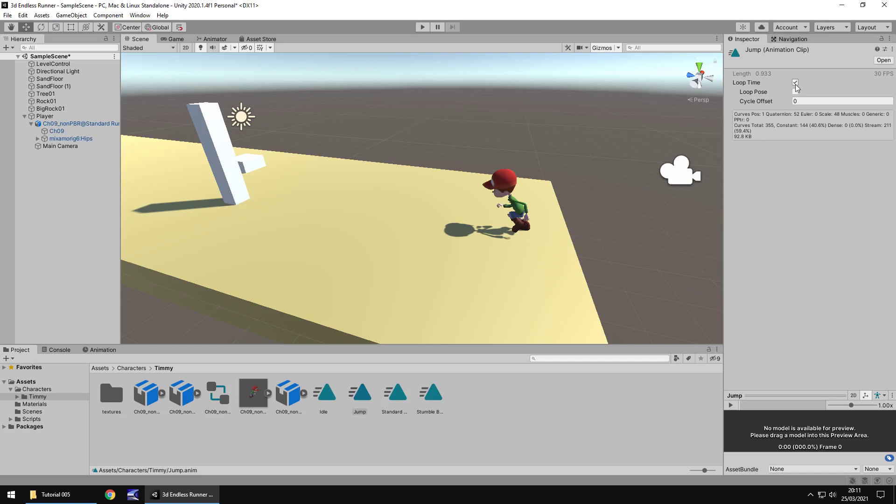
pyautogui.click(216, 39)
# - Set Standard Run back as the layer default state and collapse Player in the Hierarchy
pyautogui.rightClick(448, 134)
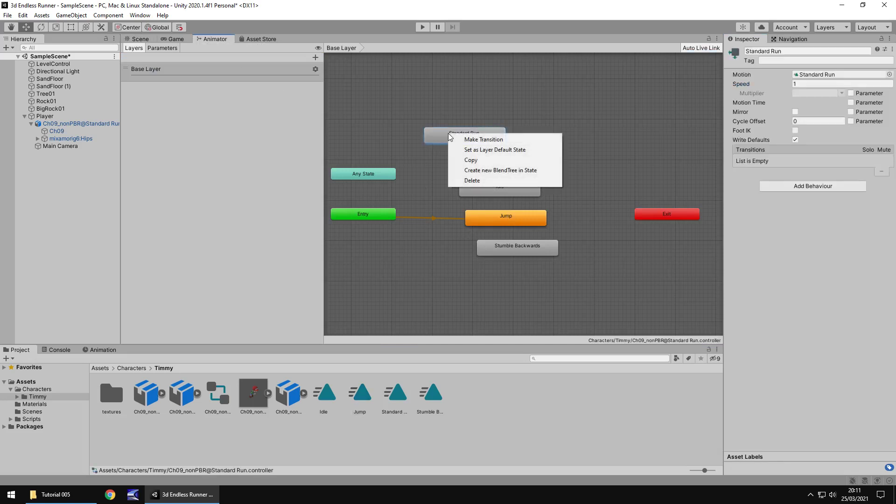
pyautogui.click(512, 150)
pyautogui.click(145, 39)
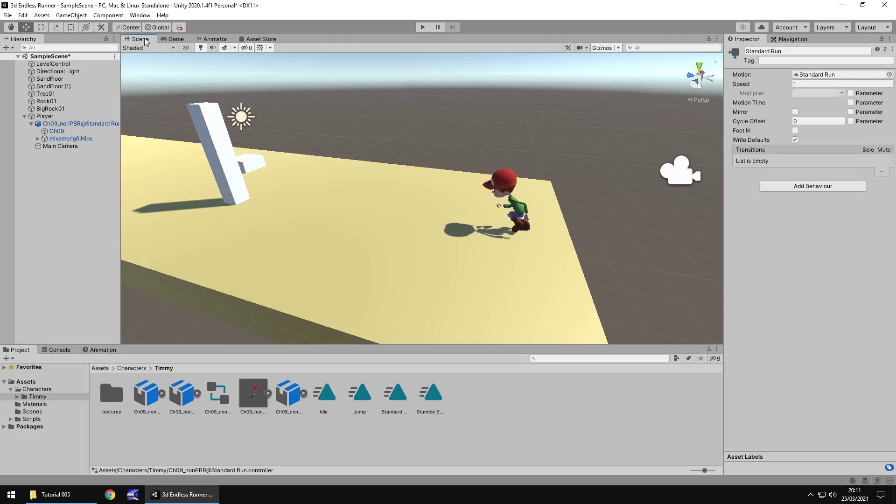
pyautogui.click(24, 116)
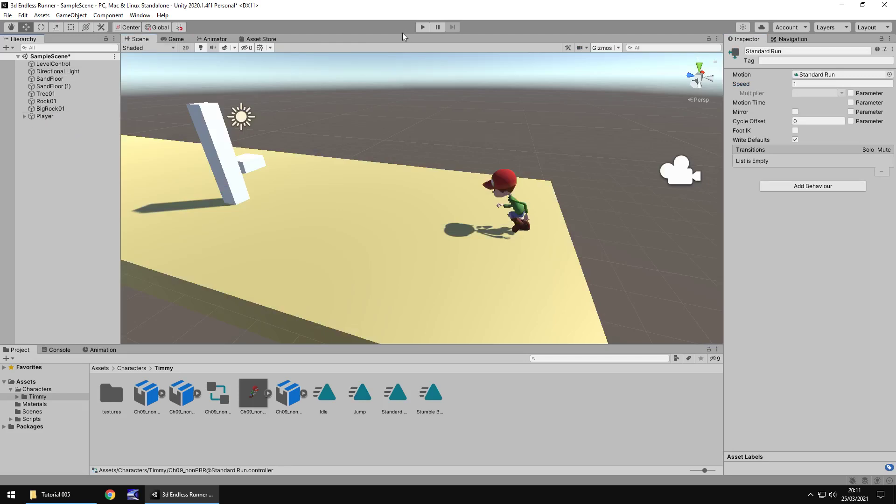
# - Test-play the scene to confirm Timmy runs, then orbit to view the track side-on
pyautogui.click(422, 27)
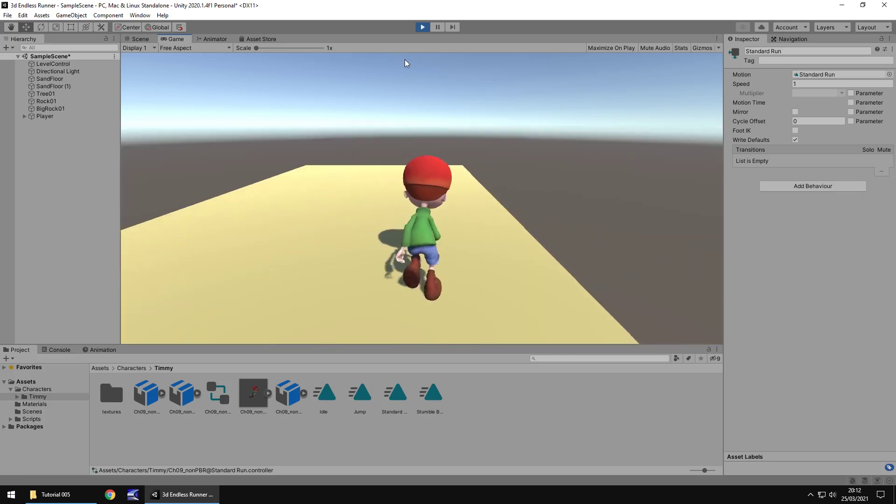
pyautogui.hotkey('ctrl', 'p')
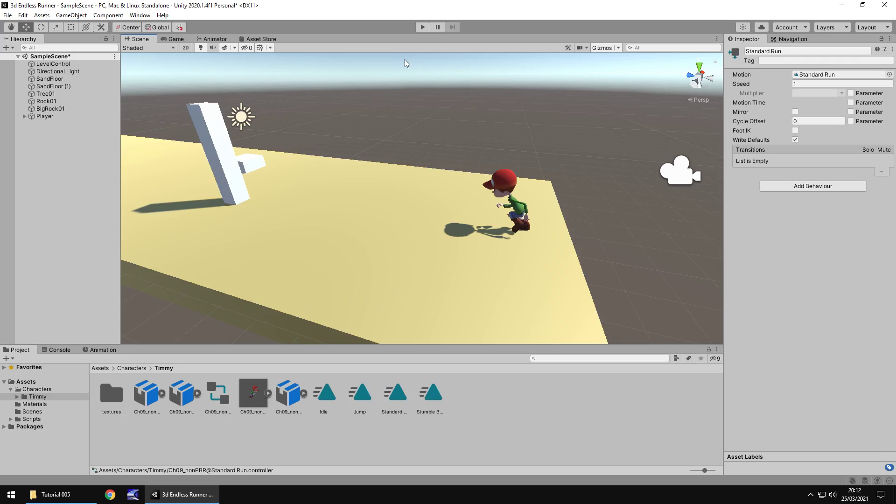
pyautogui.moveTo(405, 60); pyautogui.dragTo(473, 174, button='right')
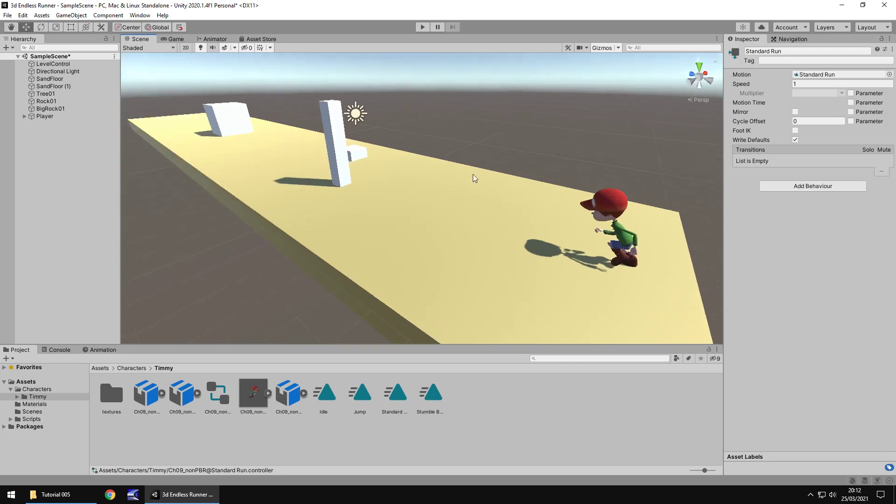
pyautogui.moveTo(293, 223); pyautogui.dragTo(377, 244, button='right')
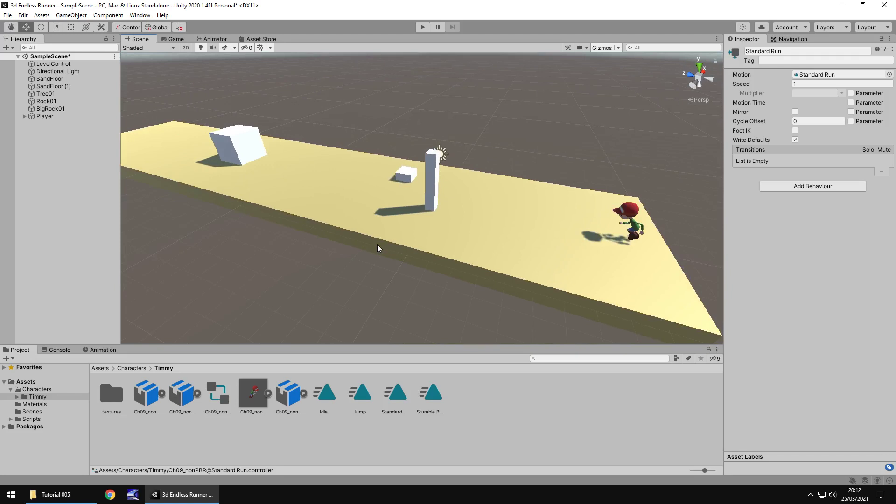